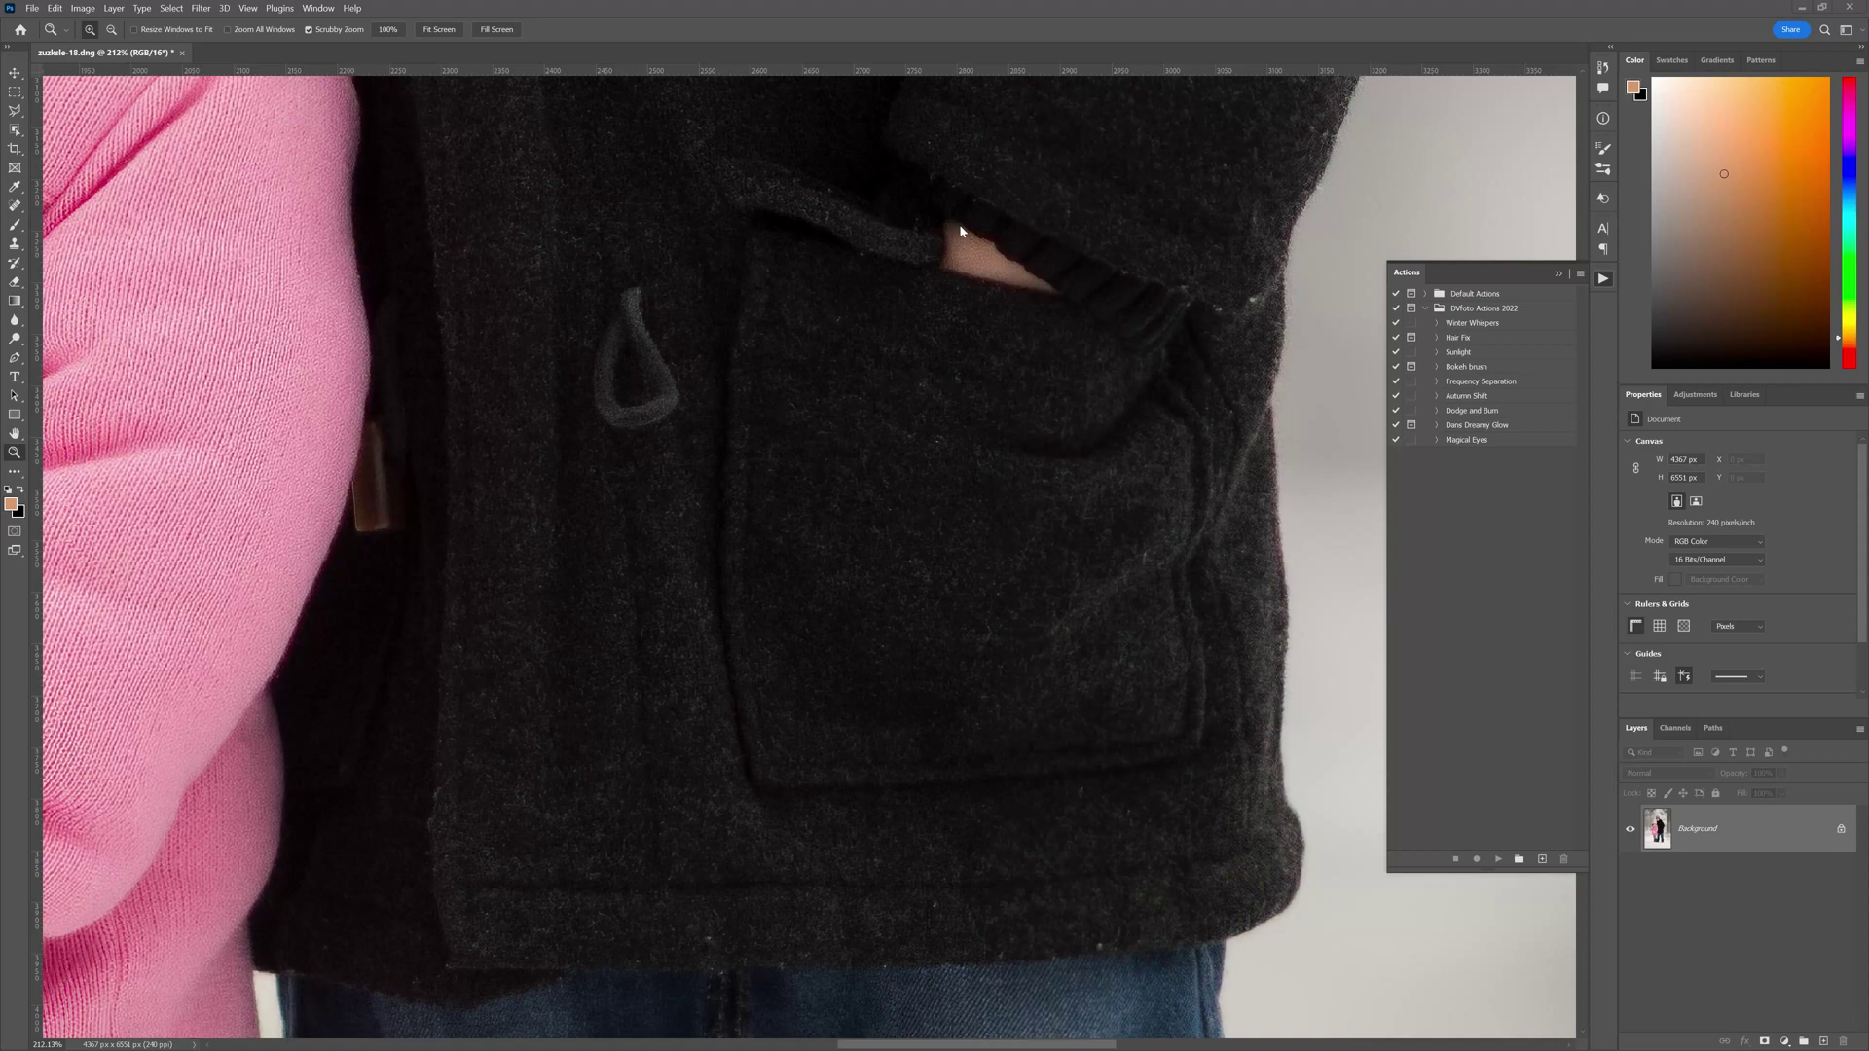
Examine the lint and dust specks on the boy's black coat up close, from the hem to the chest.
drag(734, 1005, 792, 993)
drag(683, 848, 647, 840)
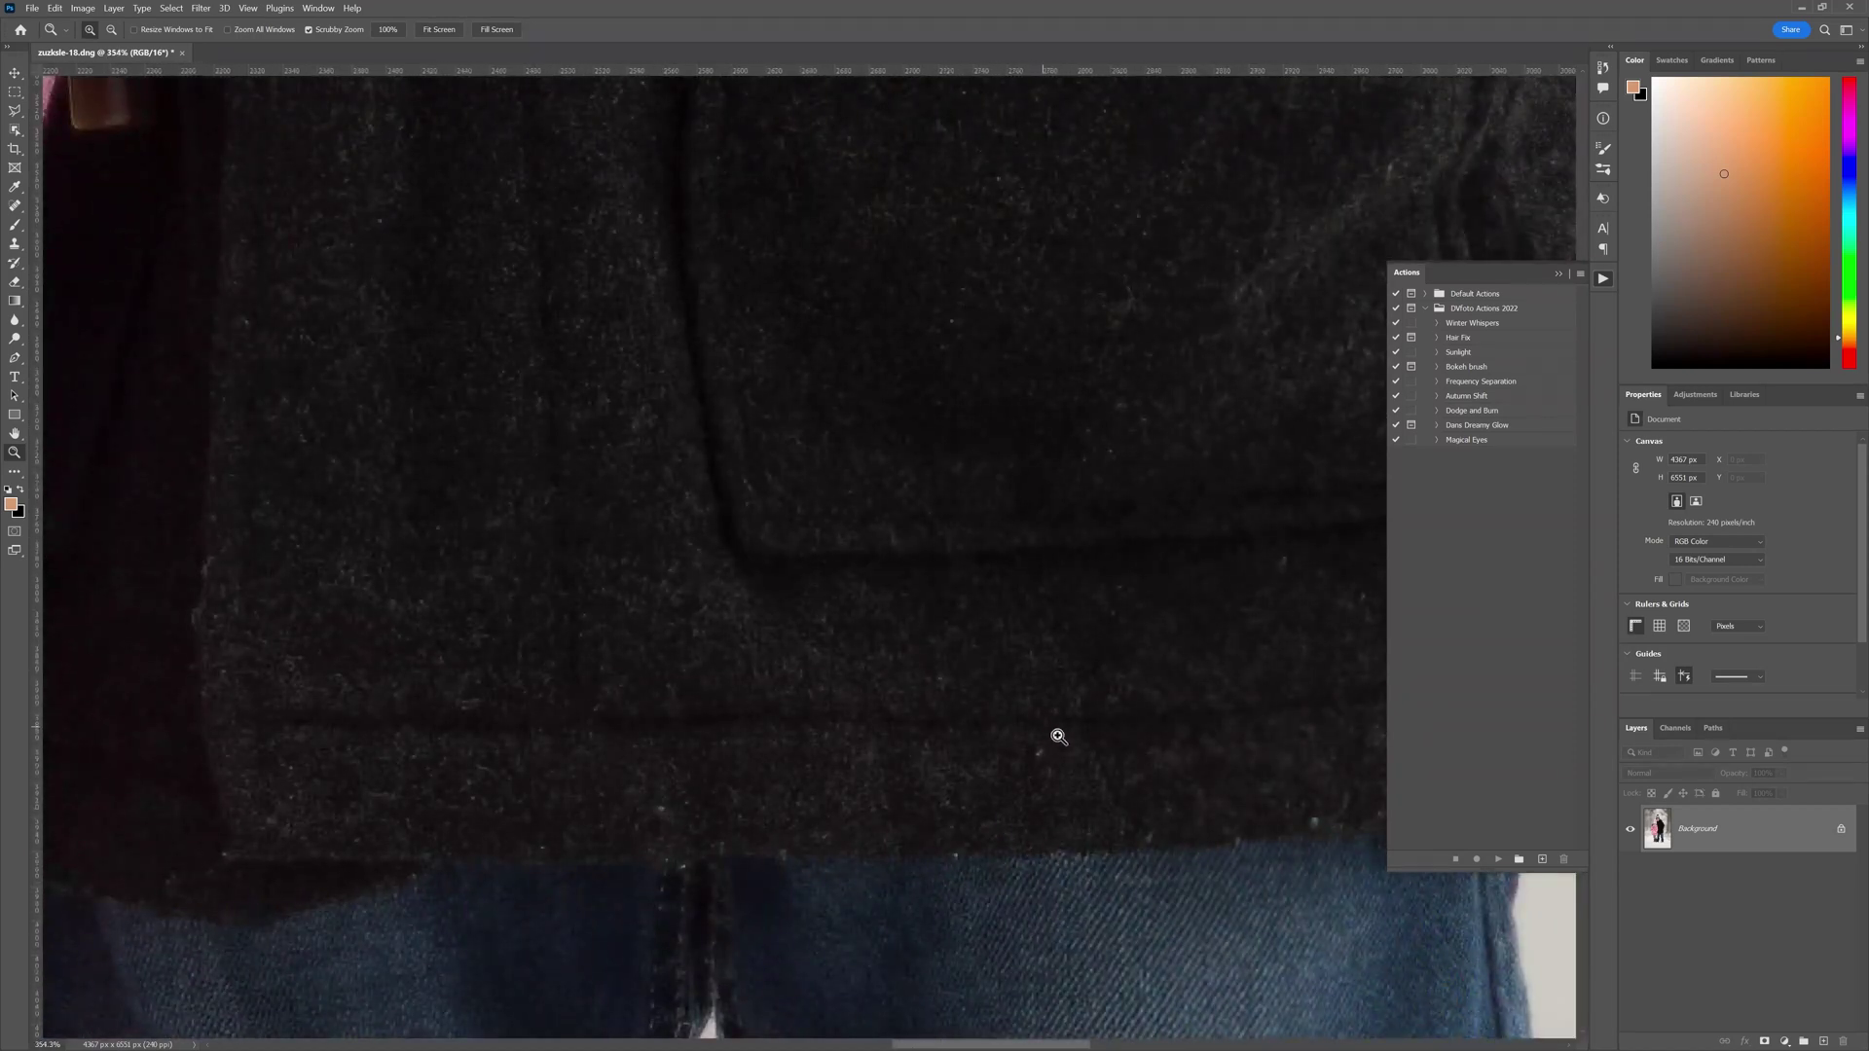
drag(852, 655, 814, 650)
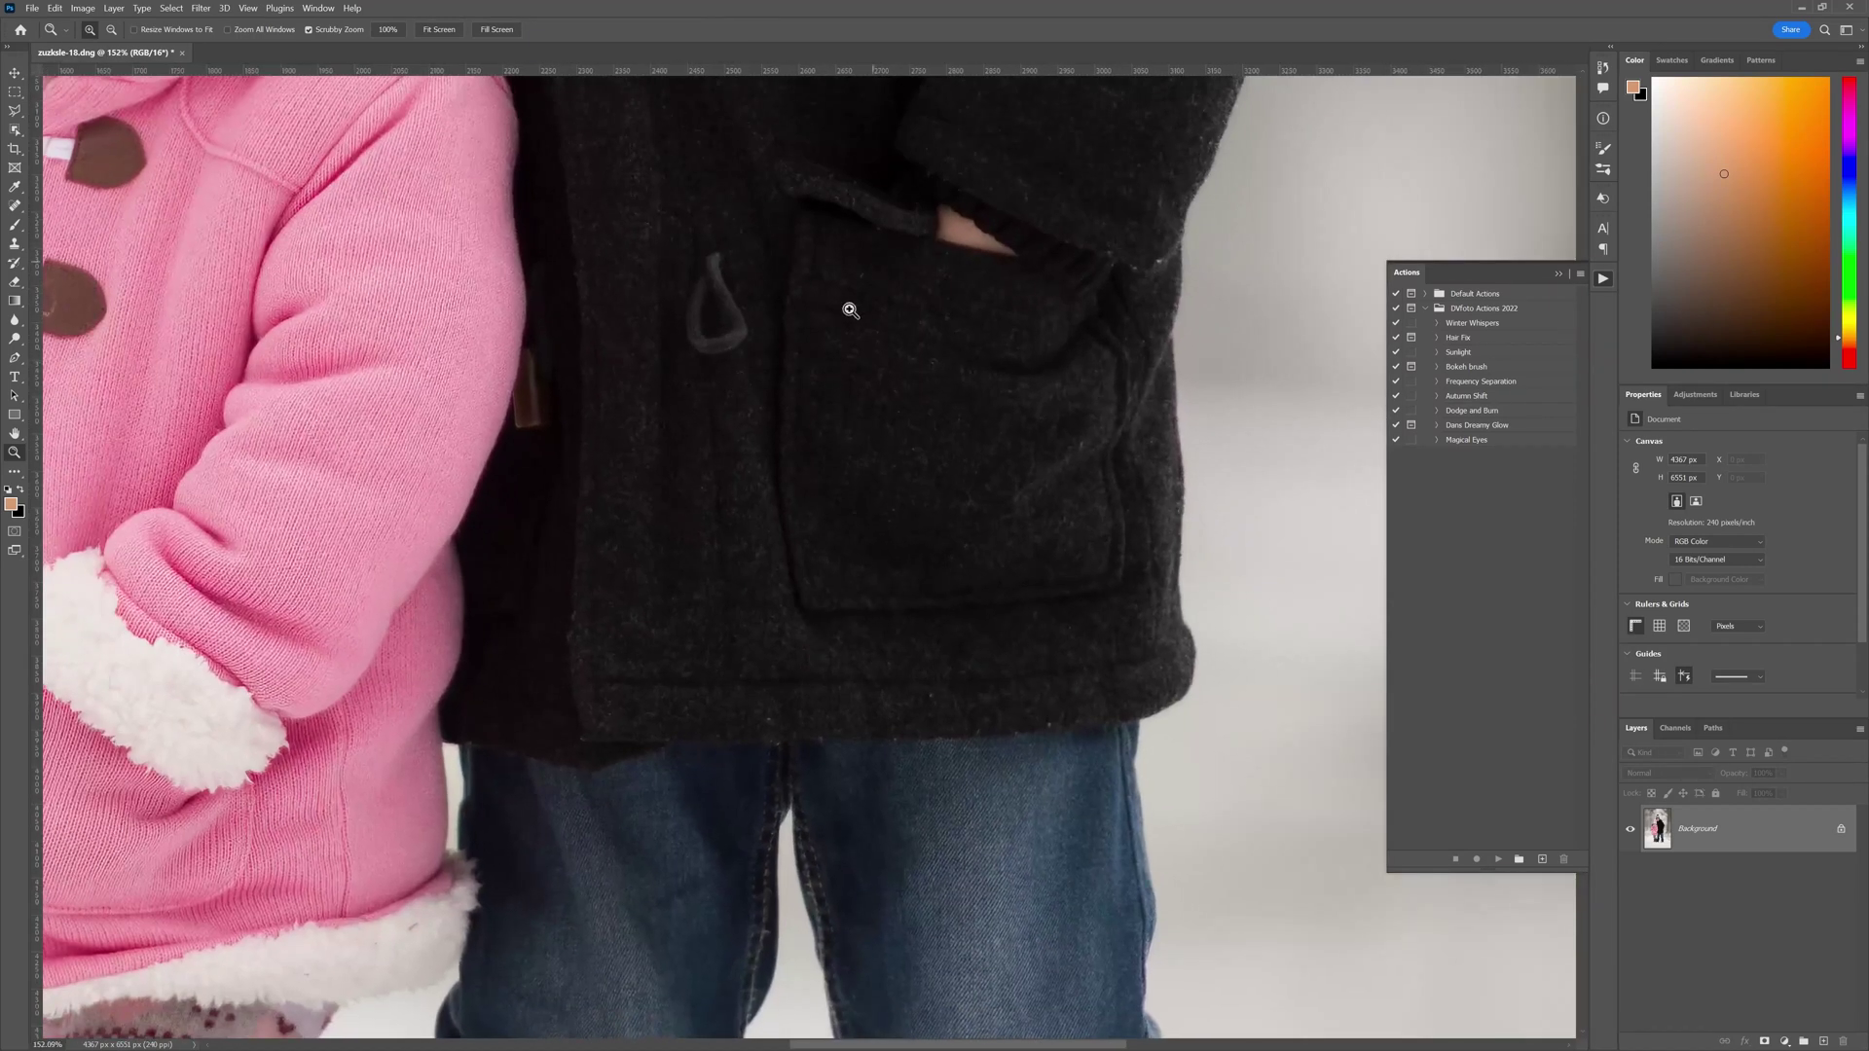
drag(868, 301, 837, 292)
drag(888, 146, 903, 147)
click(13, 207)
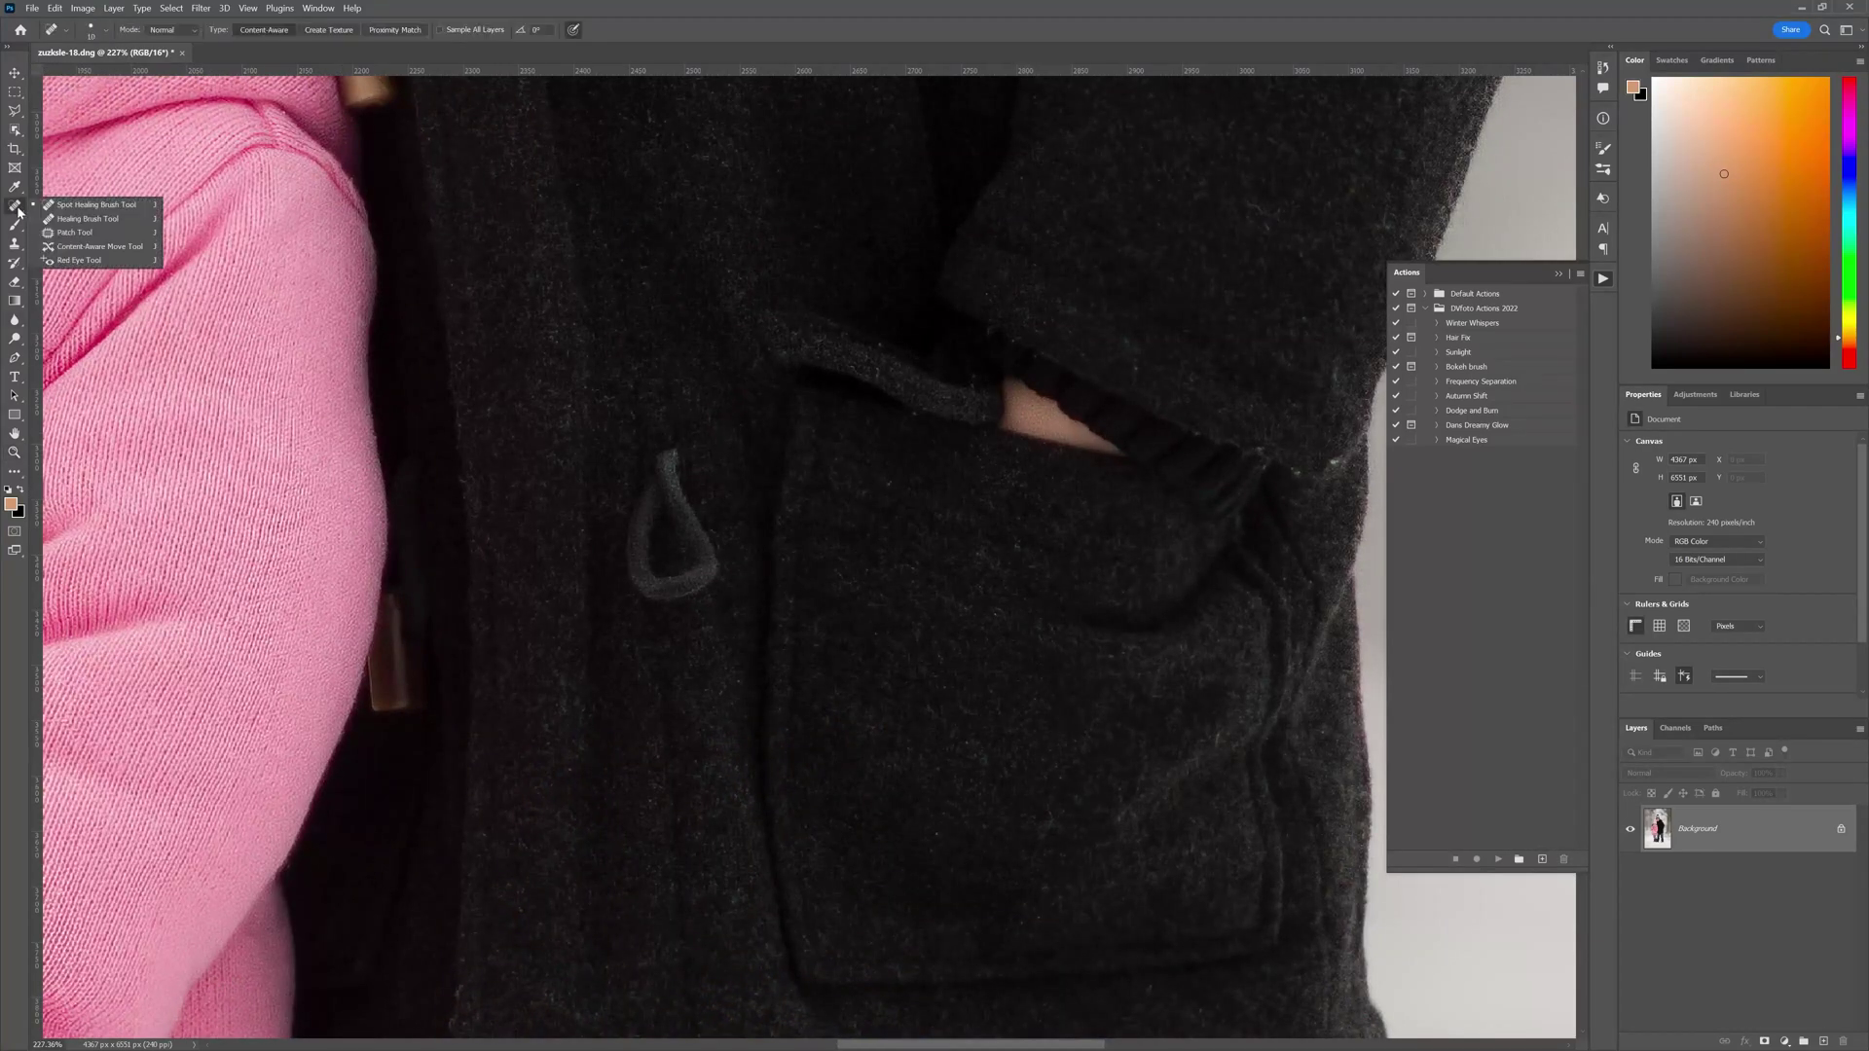
click(118, 207)
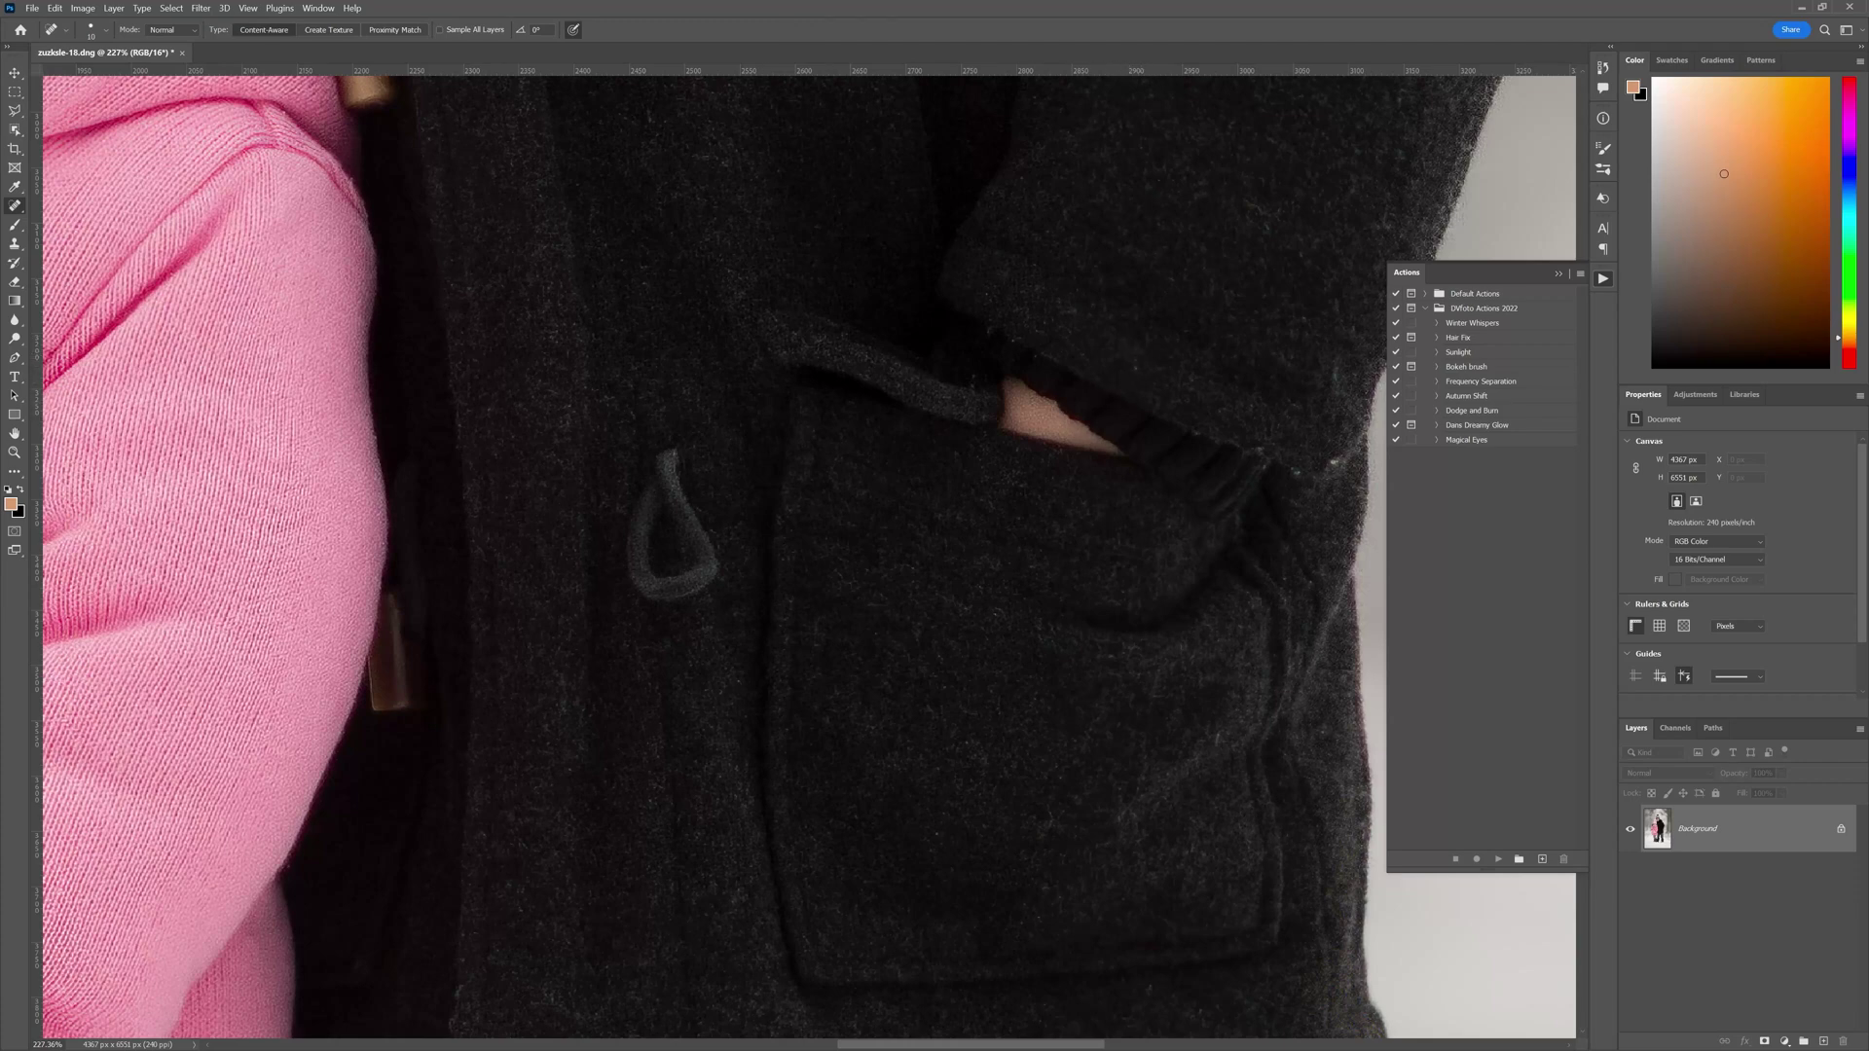
click(14, 453)
scroll(718, 509, down, 6)
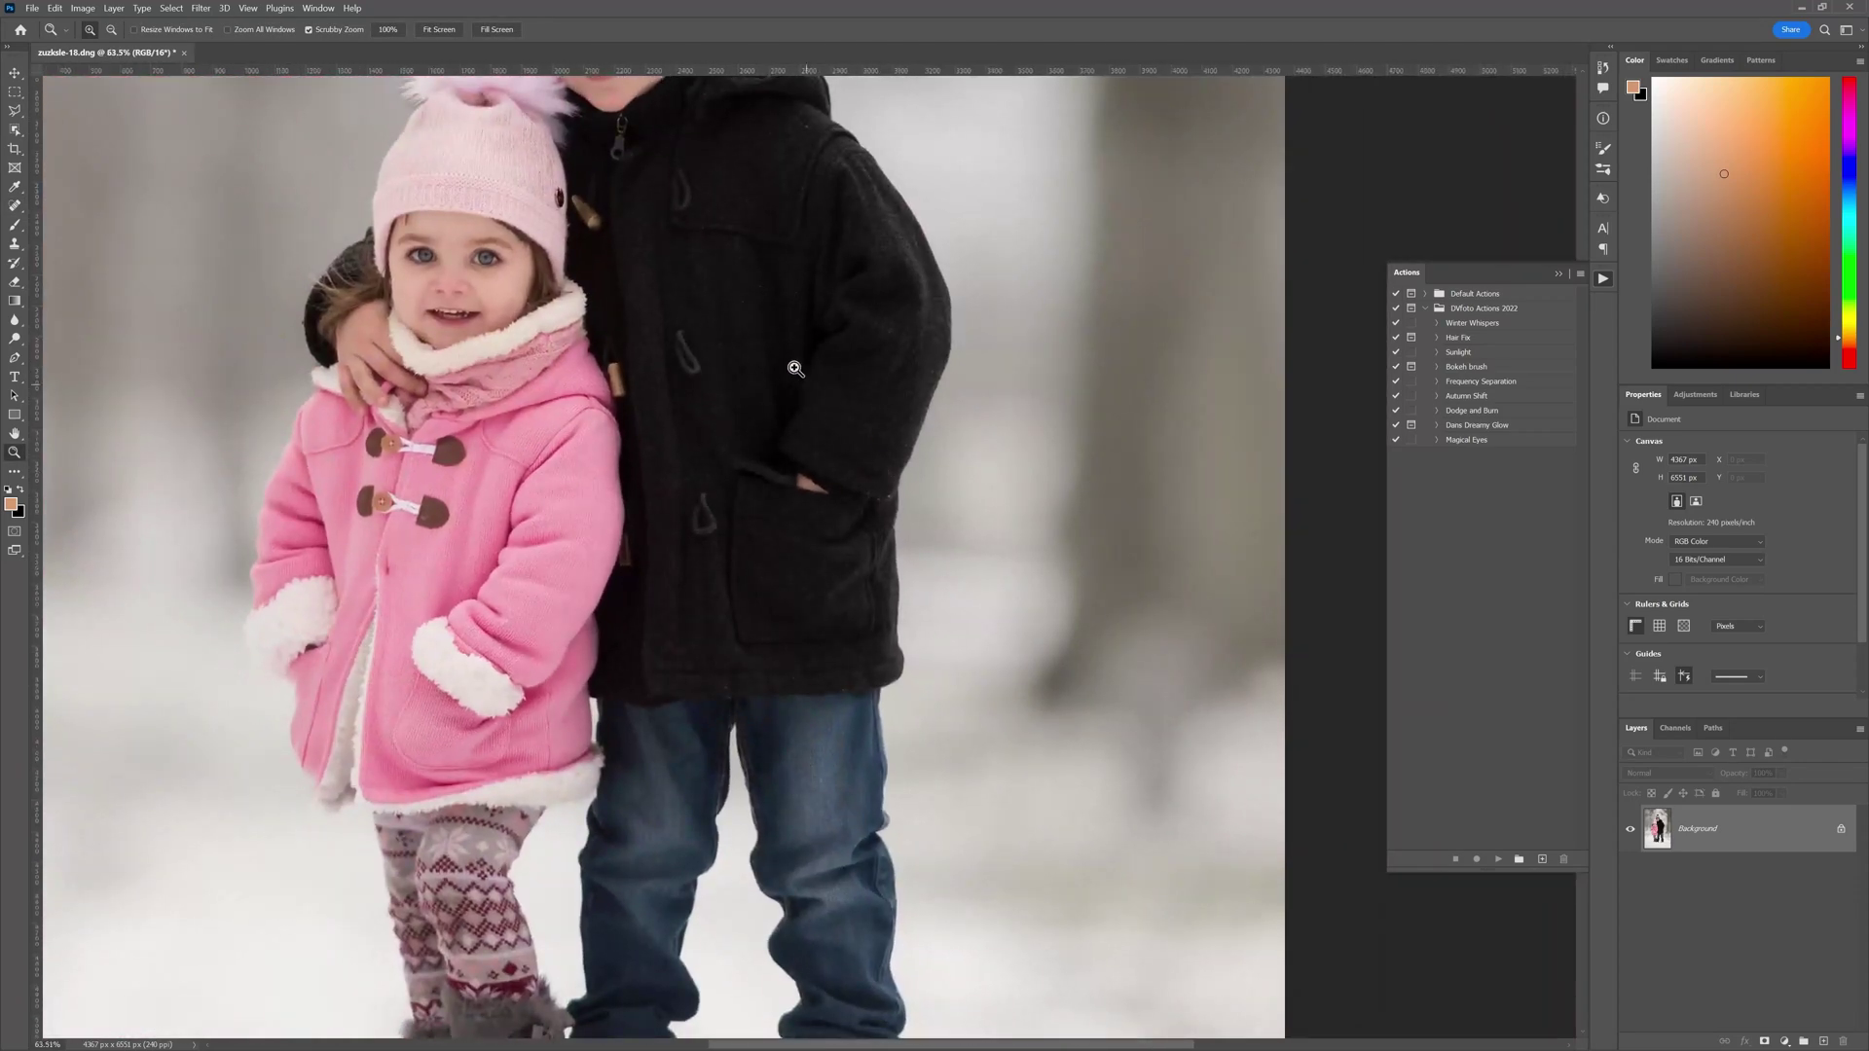
drag(756, 216, 726, 520)
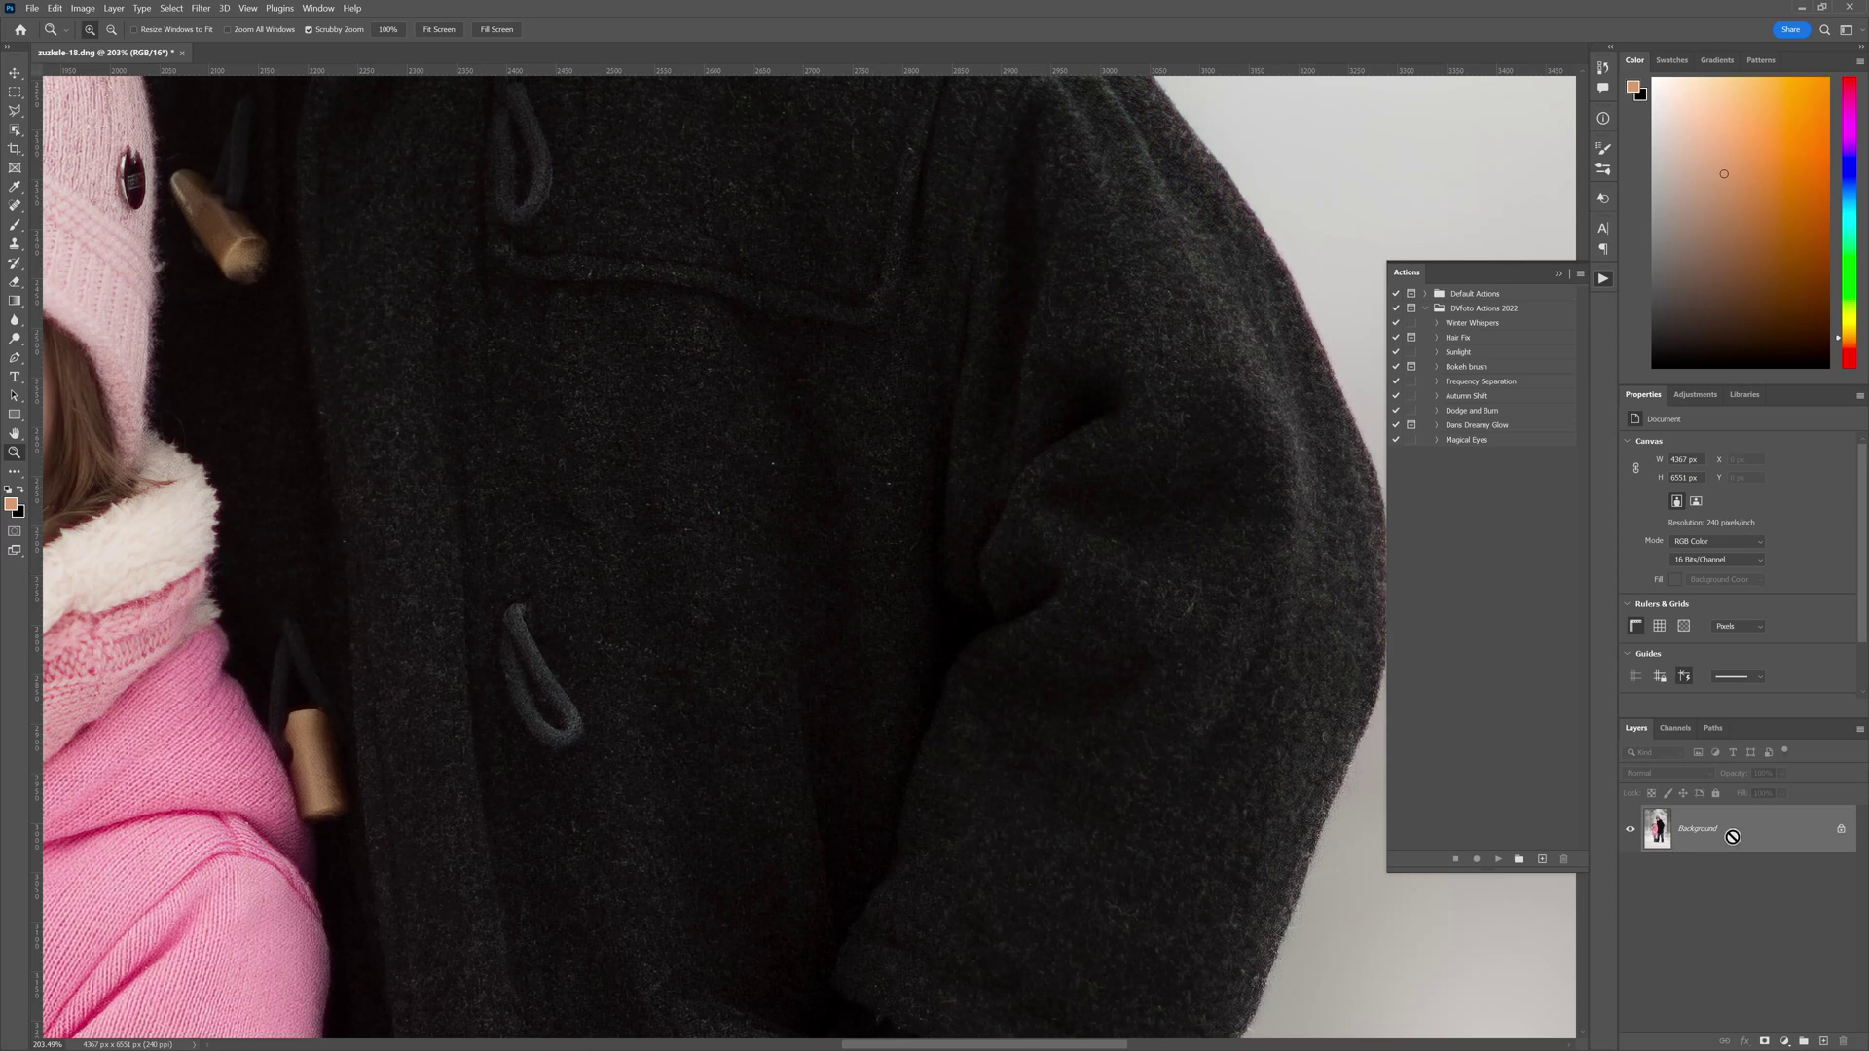
Duplicate the Background layer and open the Dust & Scratches filter for the copy.
key(ctrl+j)
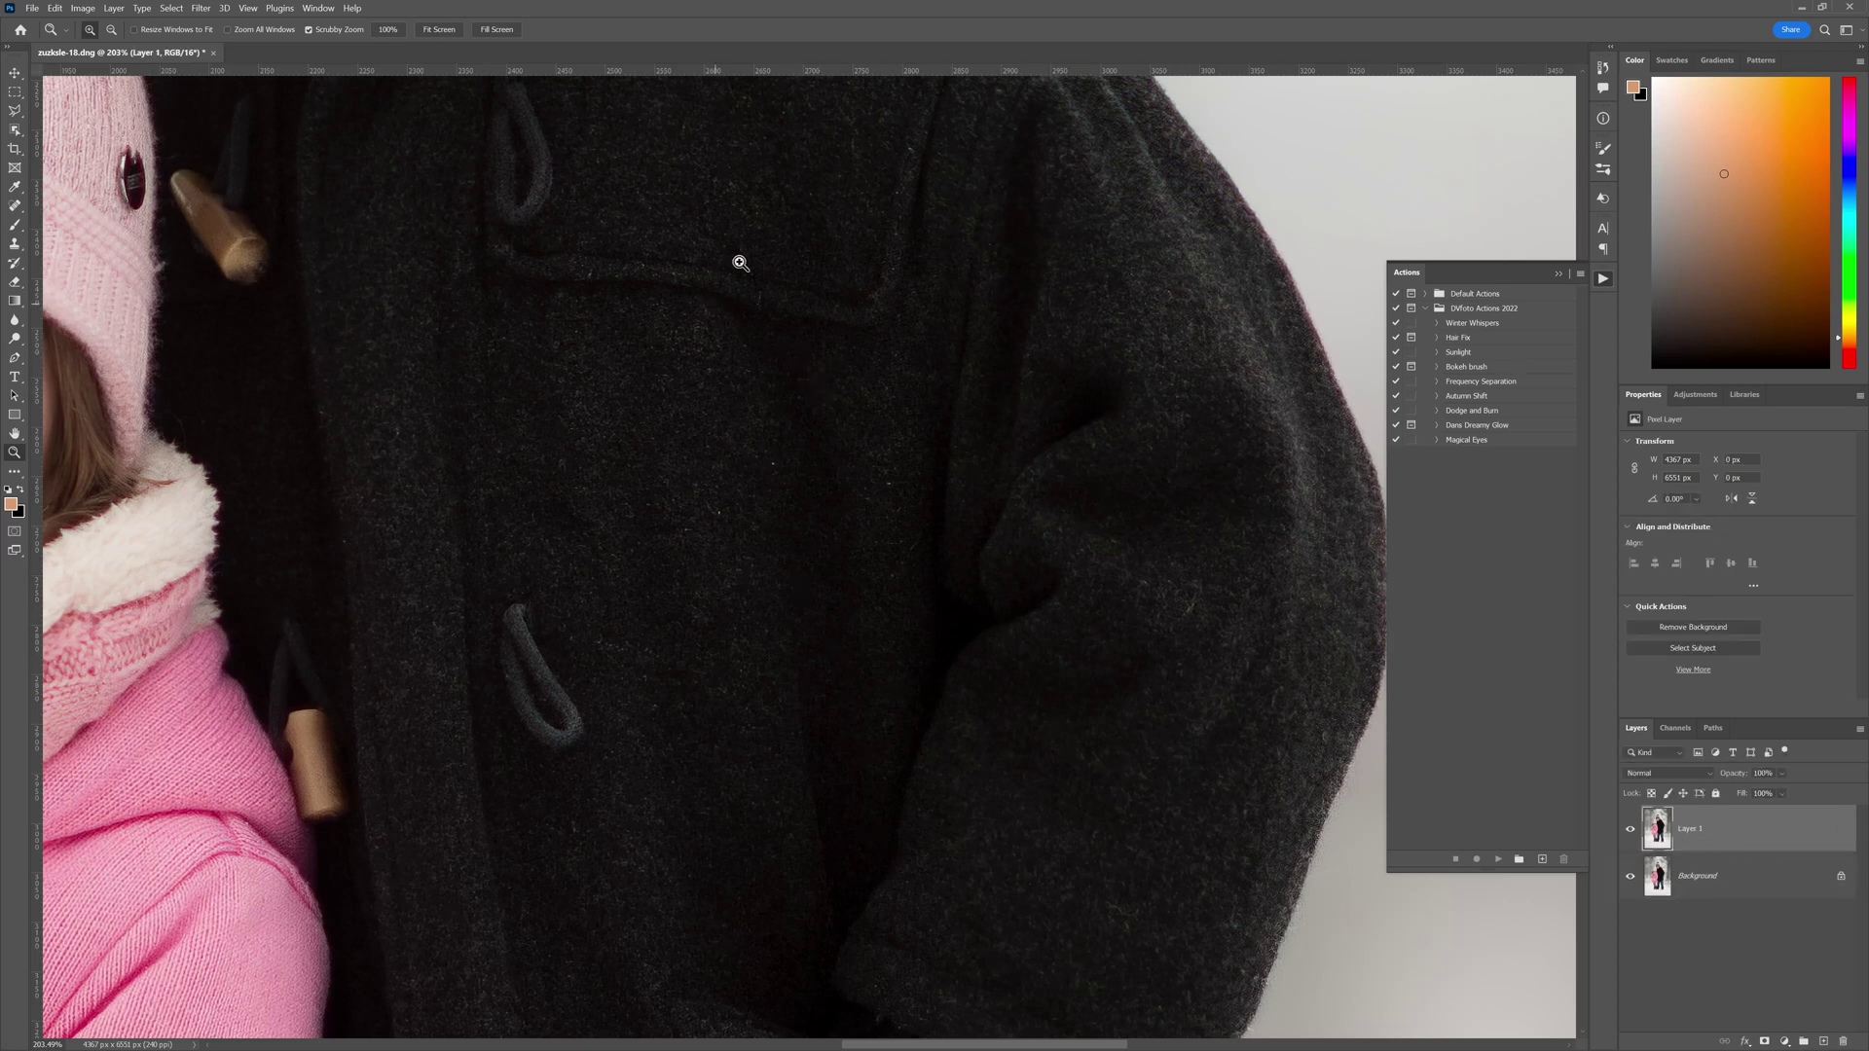
click(202, 9)
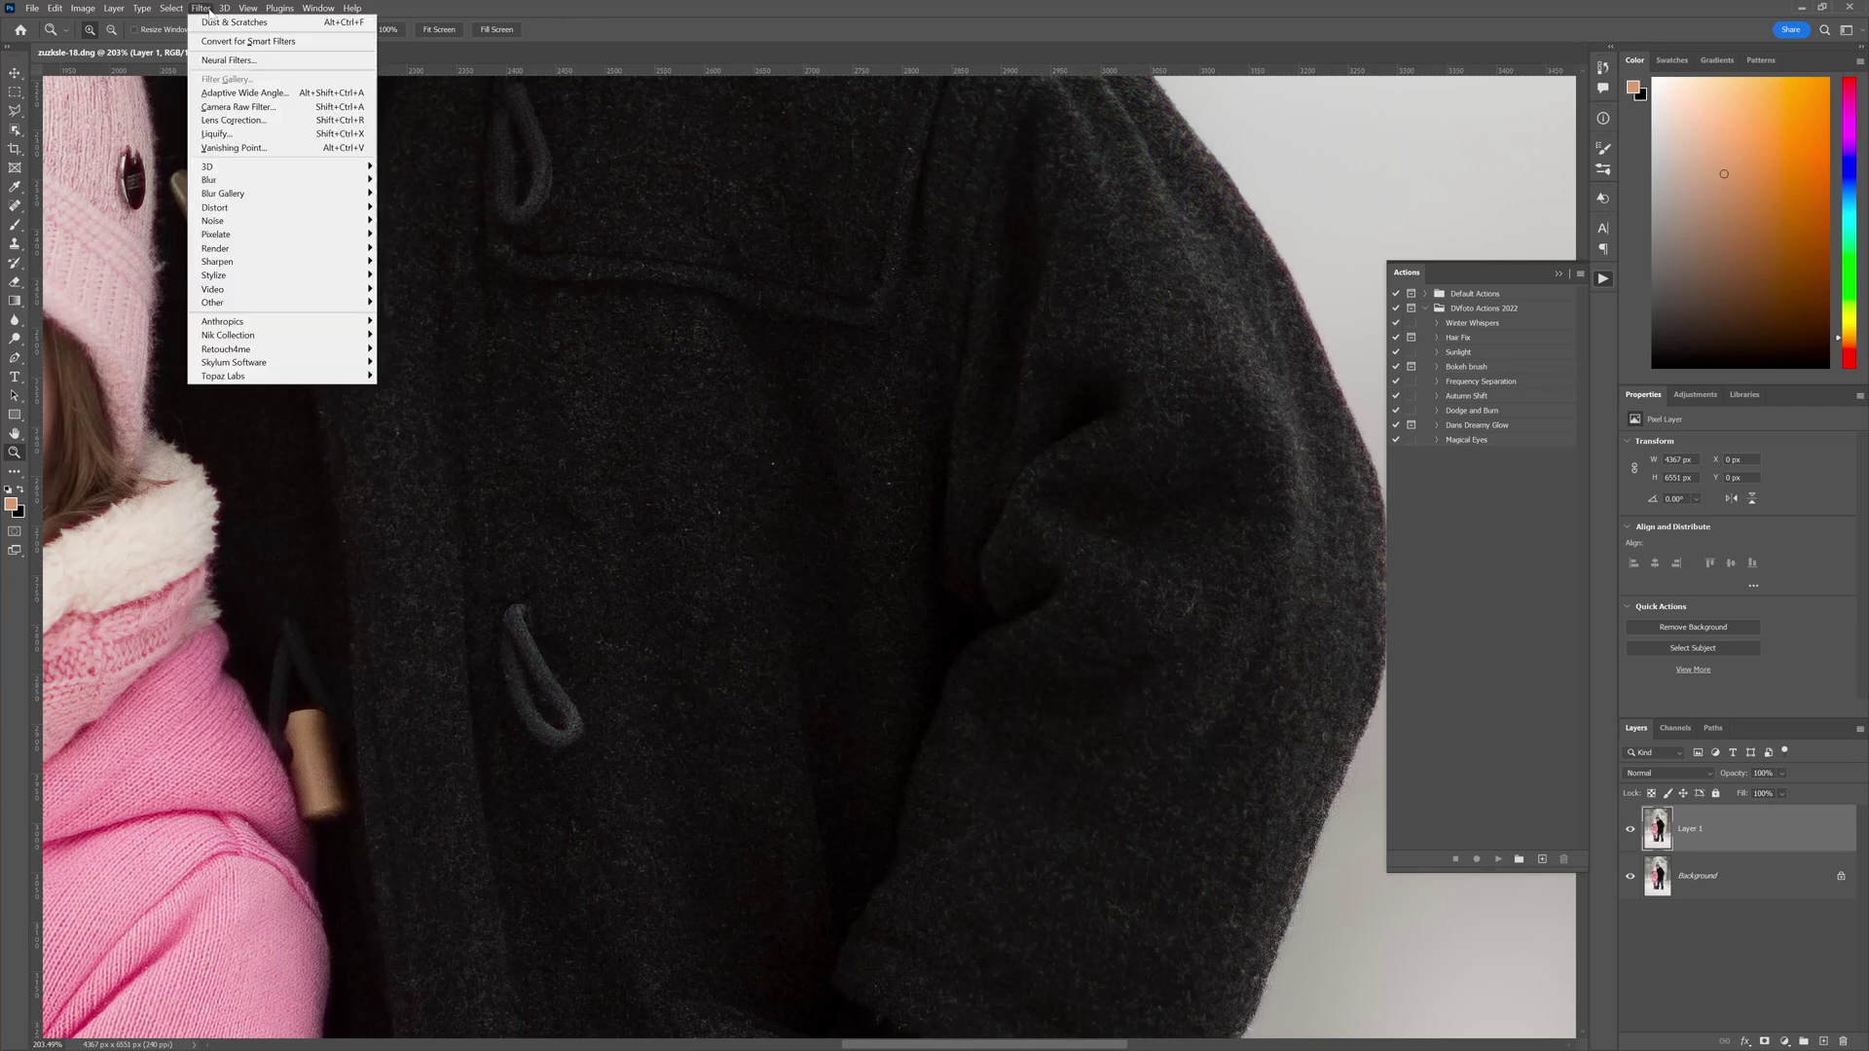
mouse_move(276, 228)
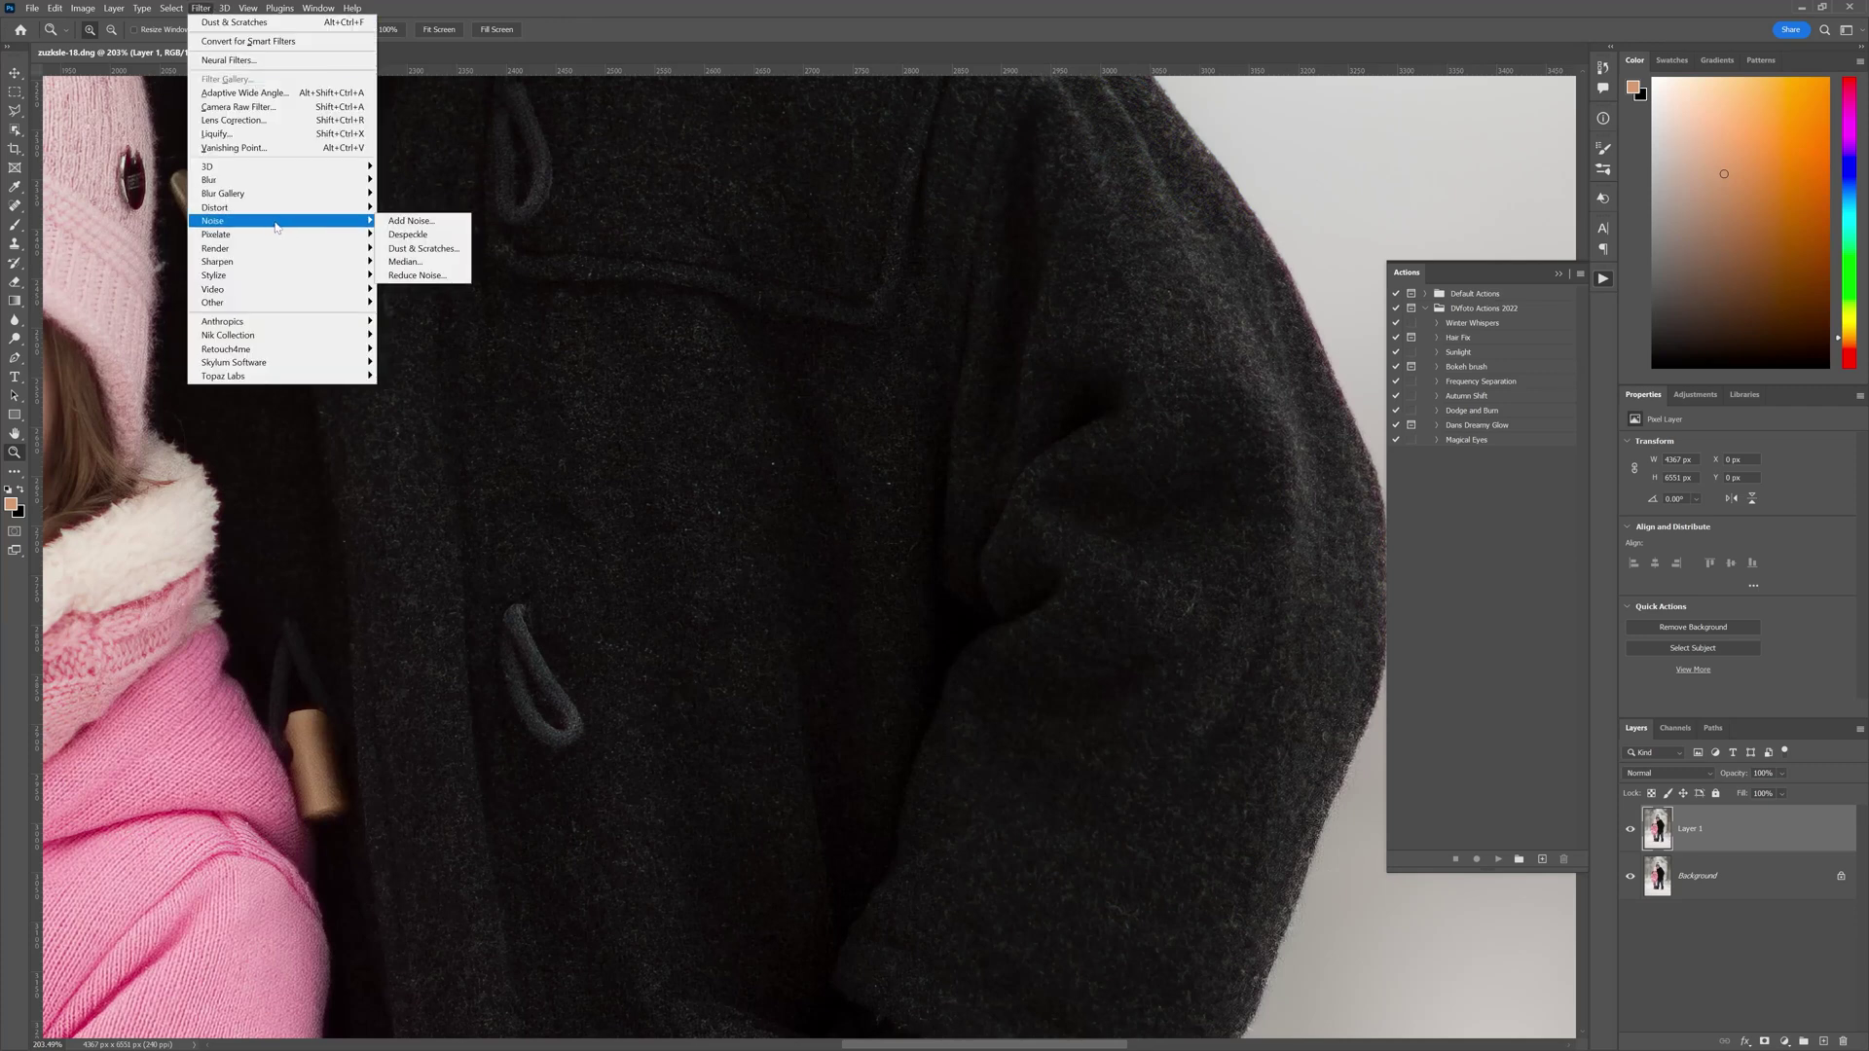
click(443, 248)
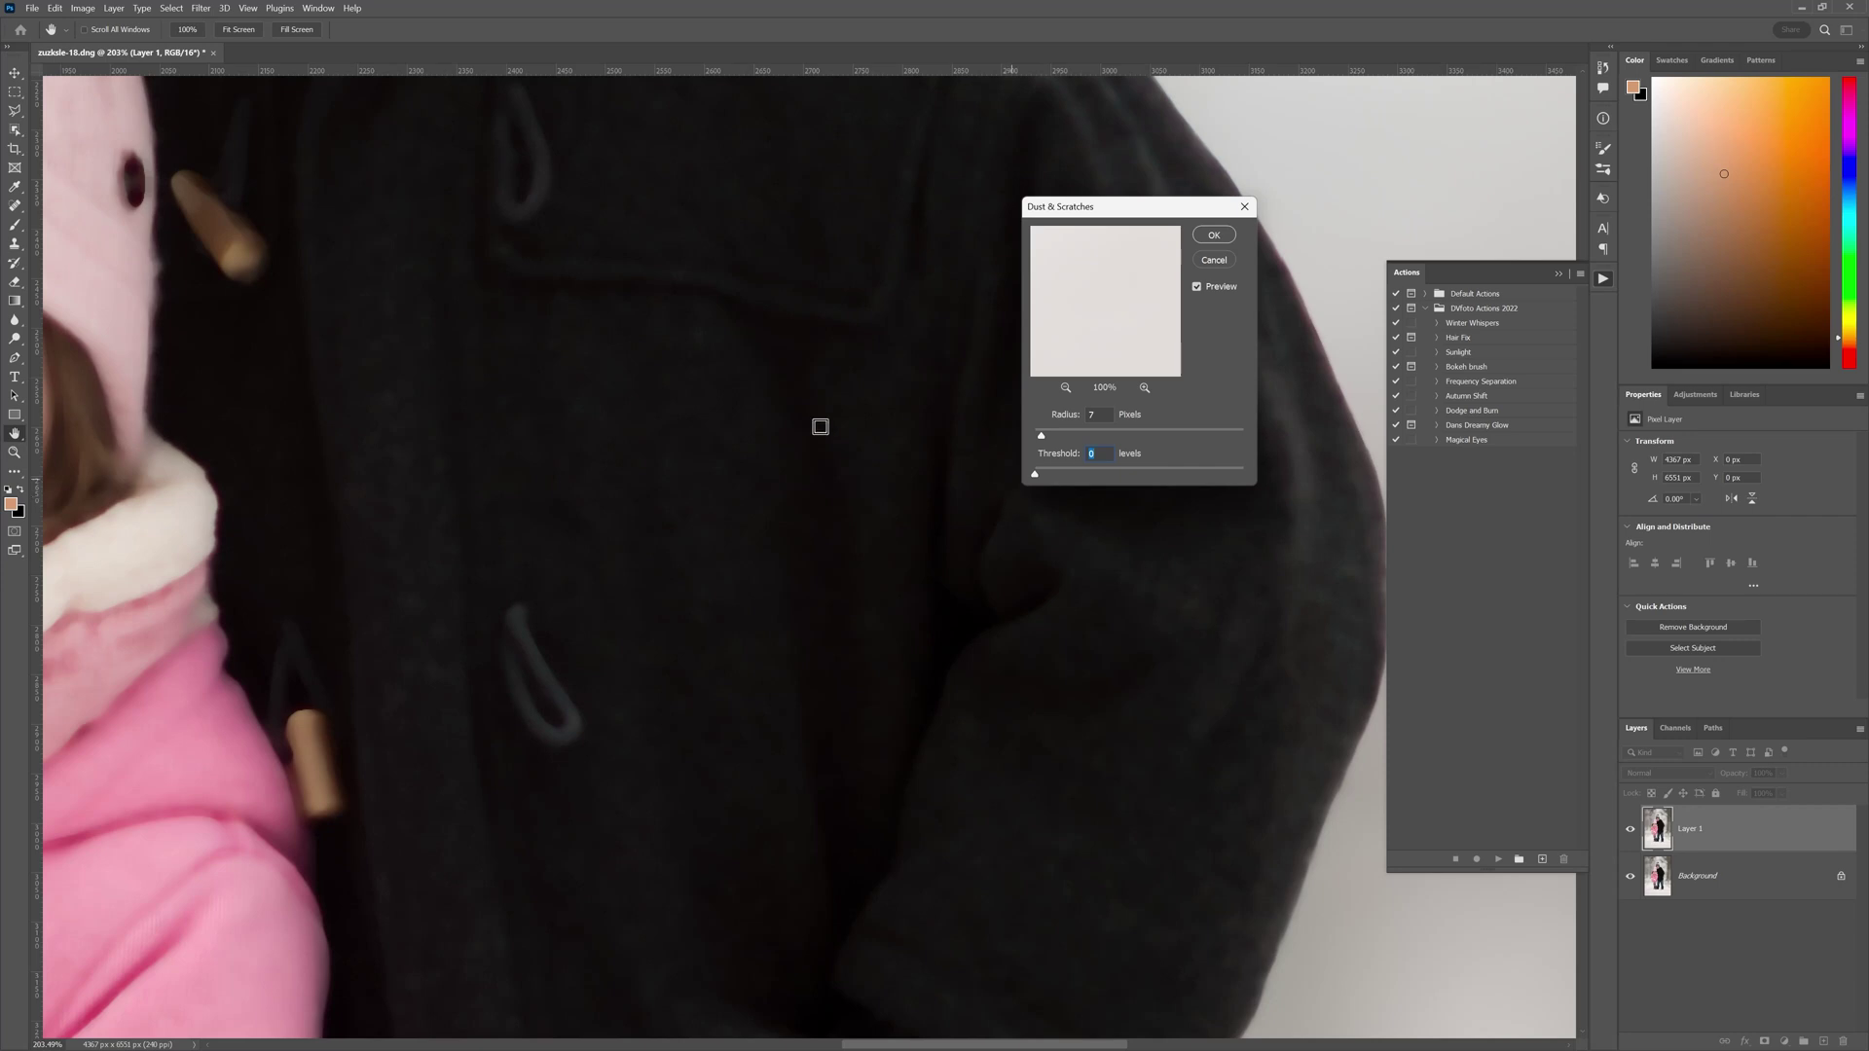
Set the Dust & Scratches radius to 5 pixels and the threshold to 20 levels while checking the black coat.
drag(629, 392, 1000, 281)
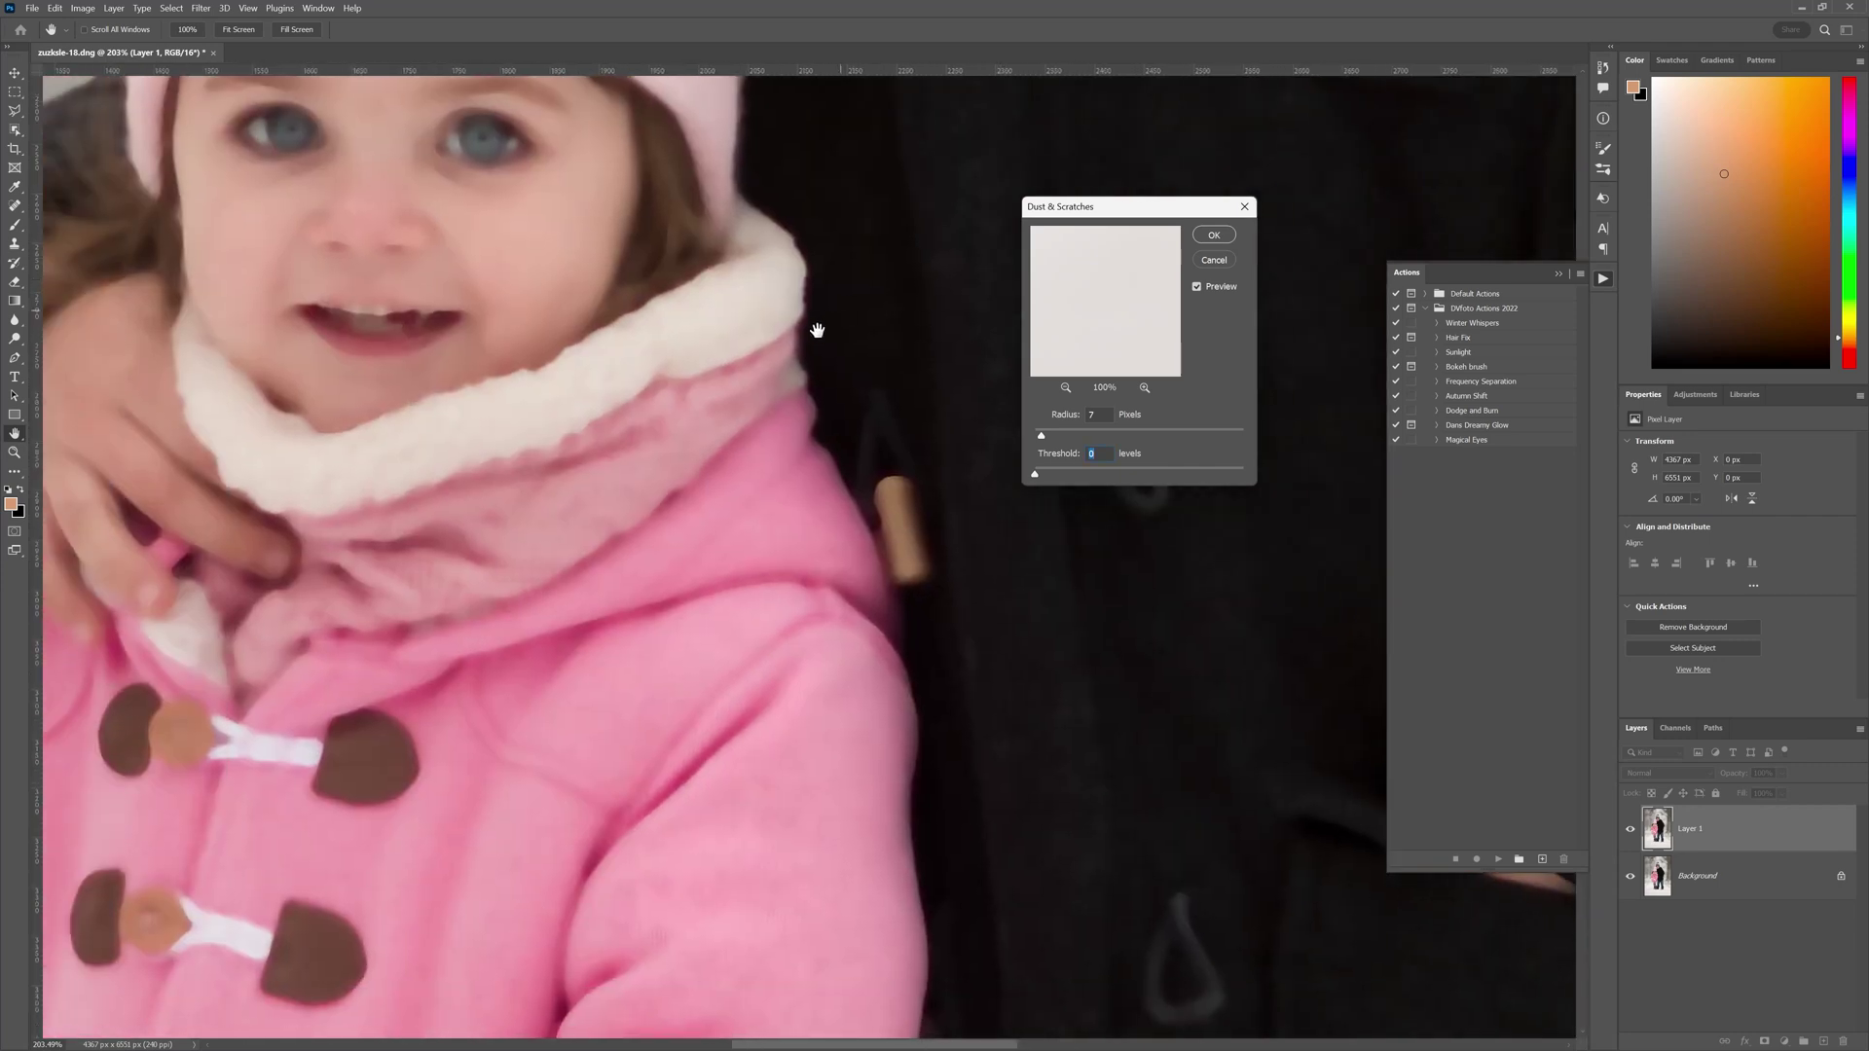
drag(838, 406, 376, 296)
drag(710, 480, 386, 404)
drag(494, 383, 688, 580)
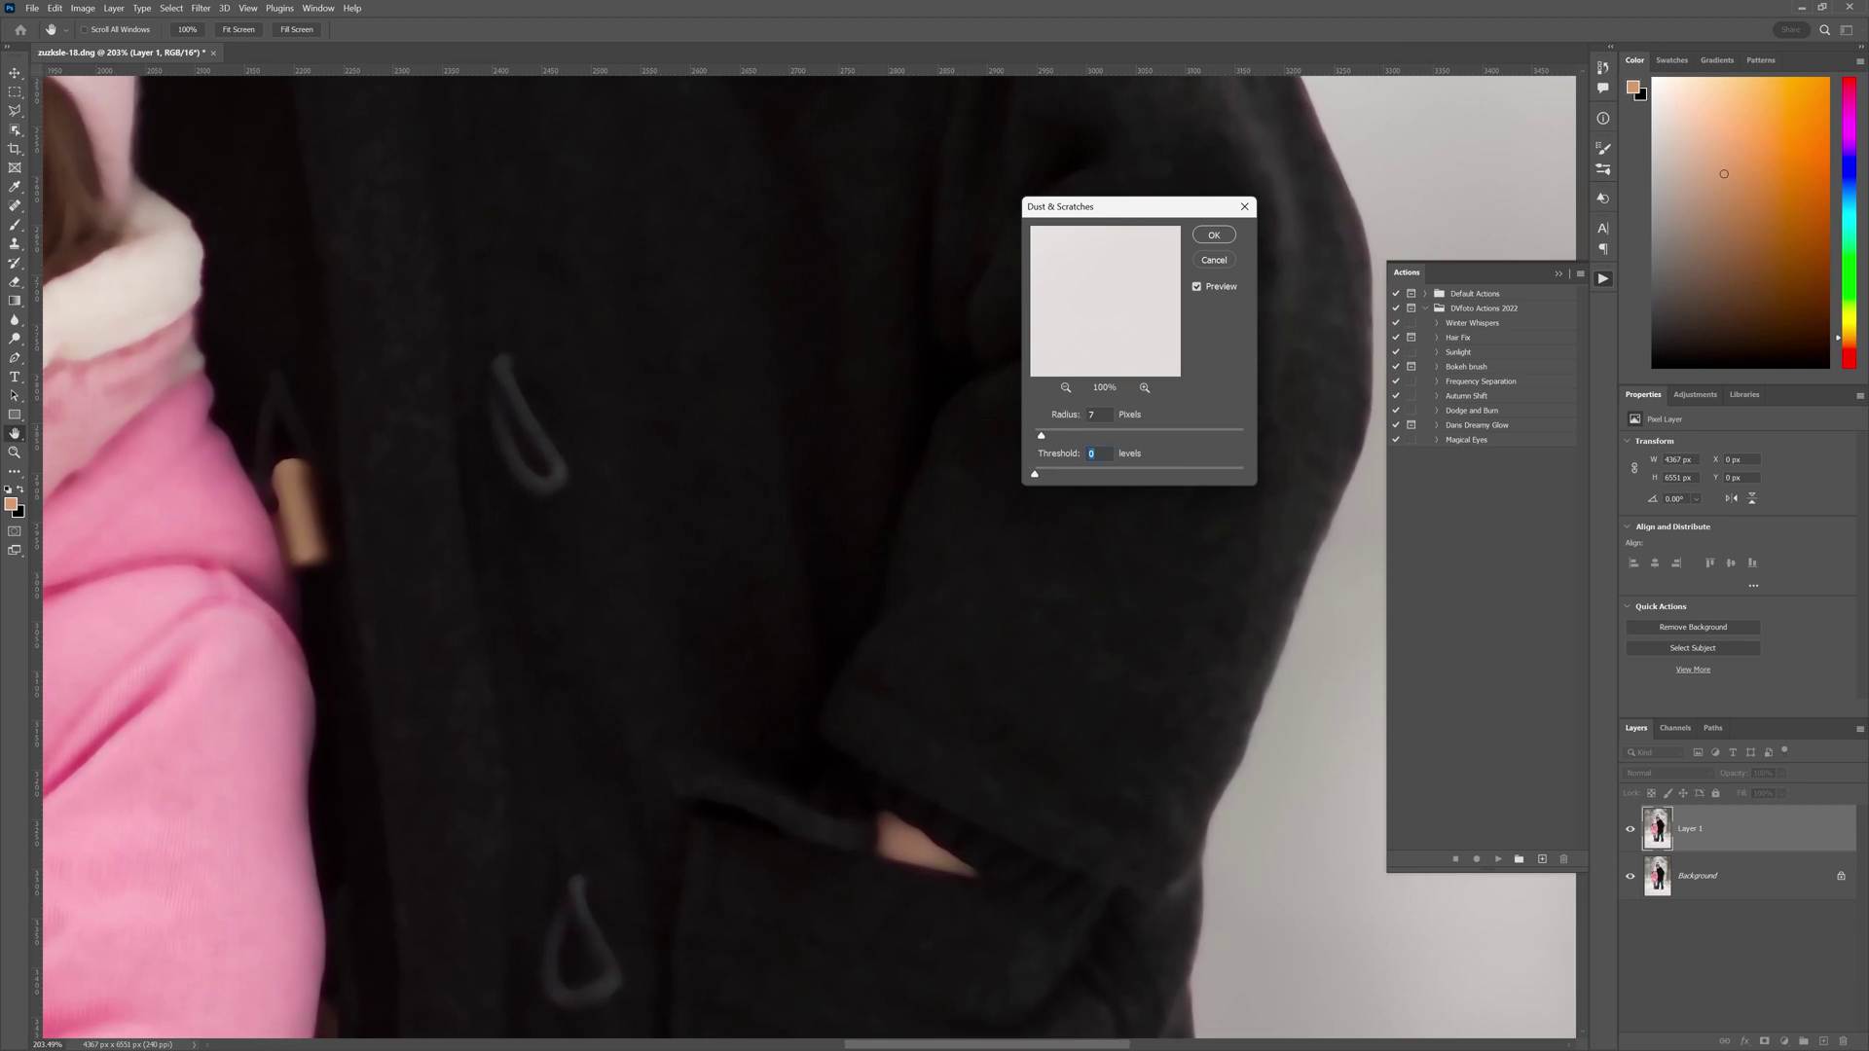
click(1040, 436)
drag(1054, 479, 1067, 475)
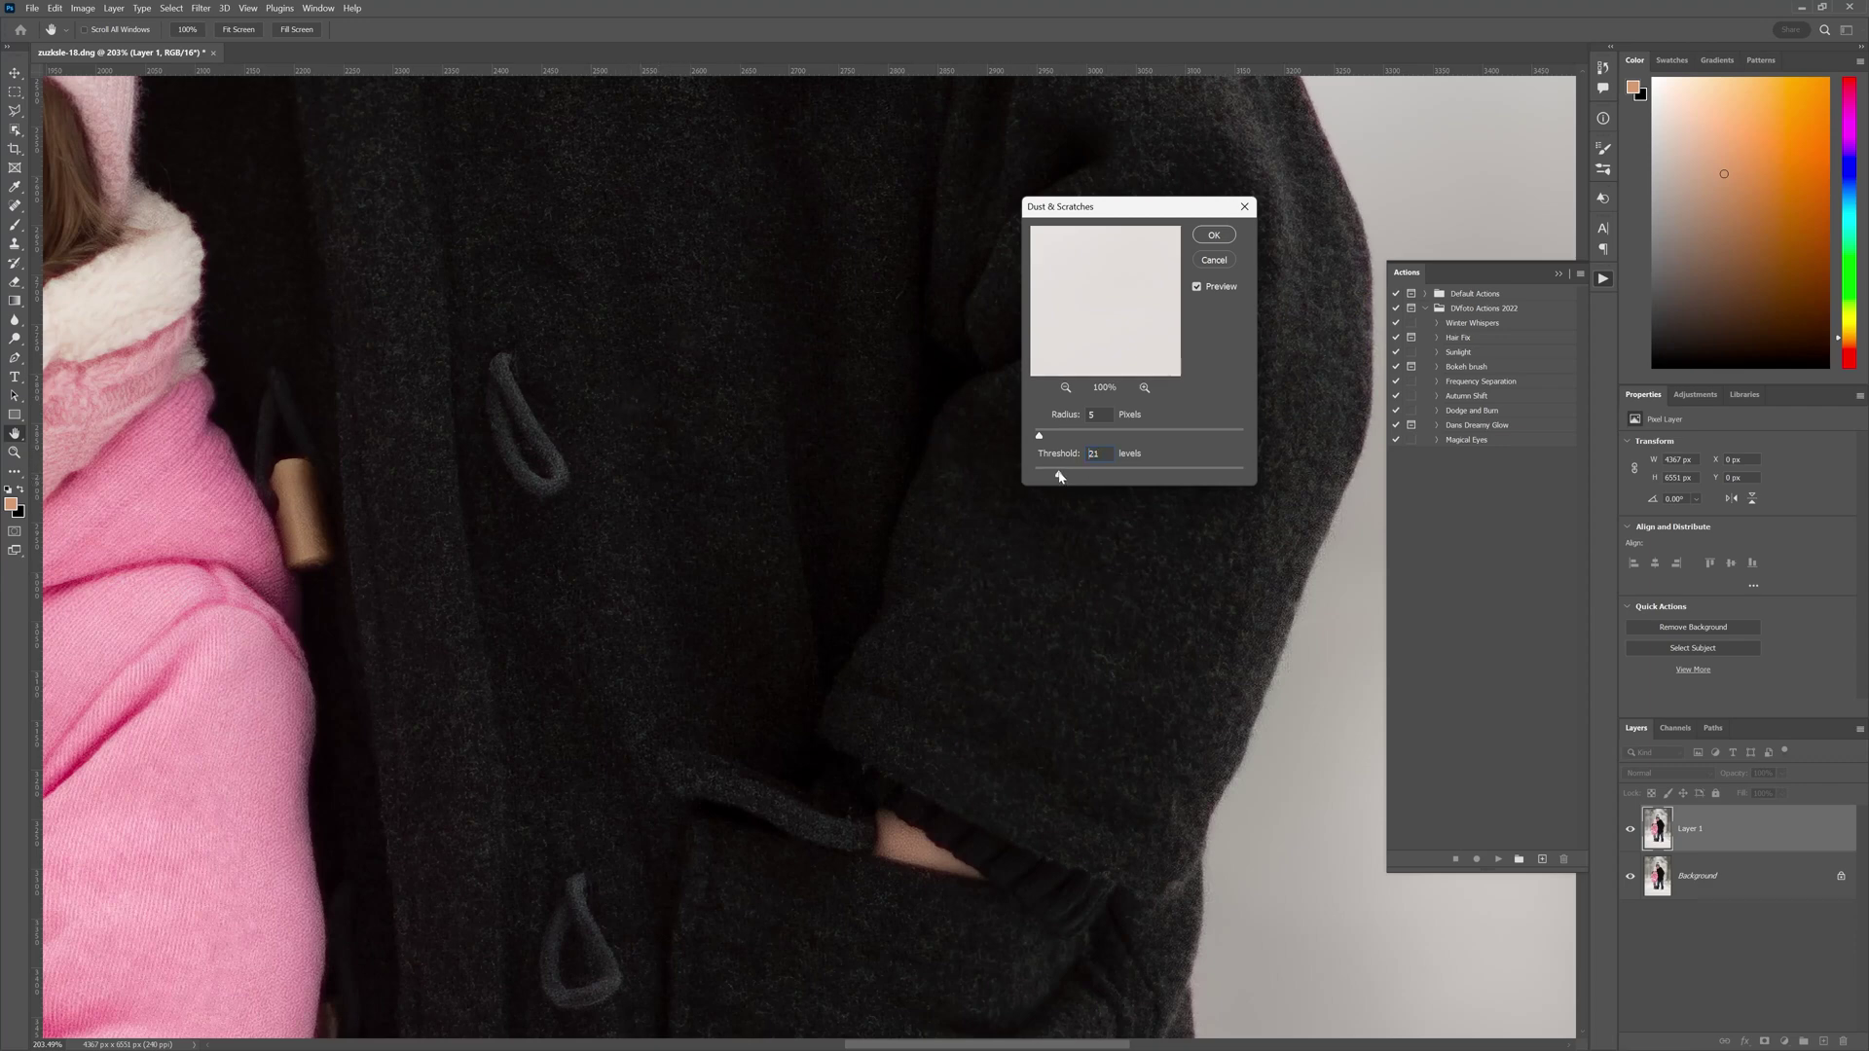
drag(1060, 475, 1057, 474)
Compare the coat with and without the filter preview, and apply Dust & Scratches to Layer 1.
drag(847, 856, 746, 542)
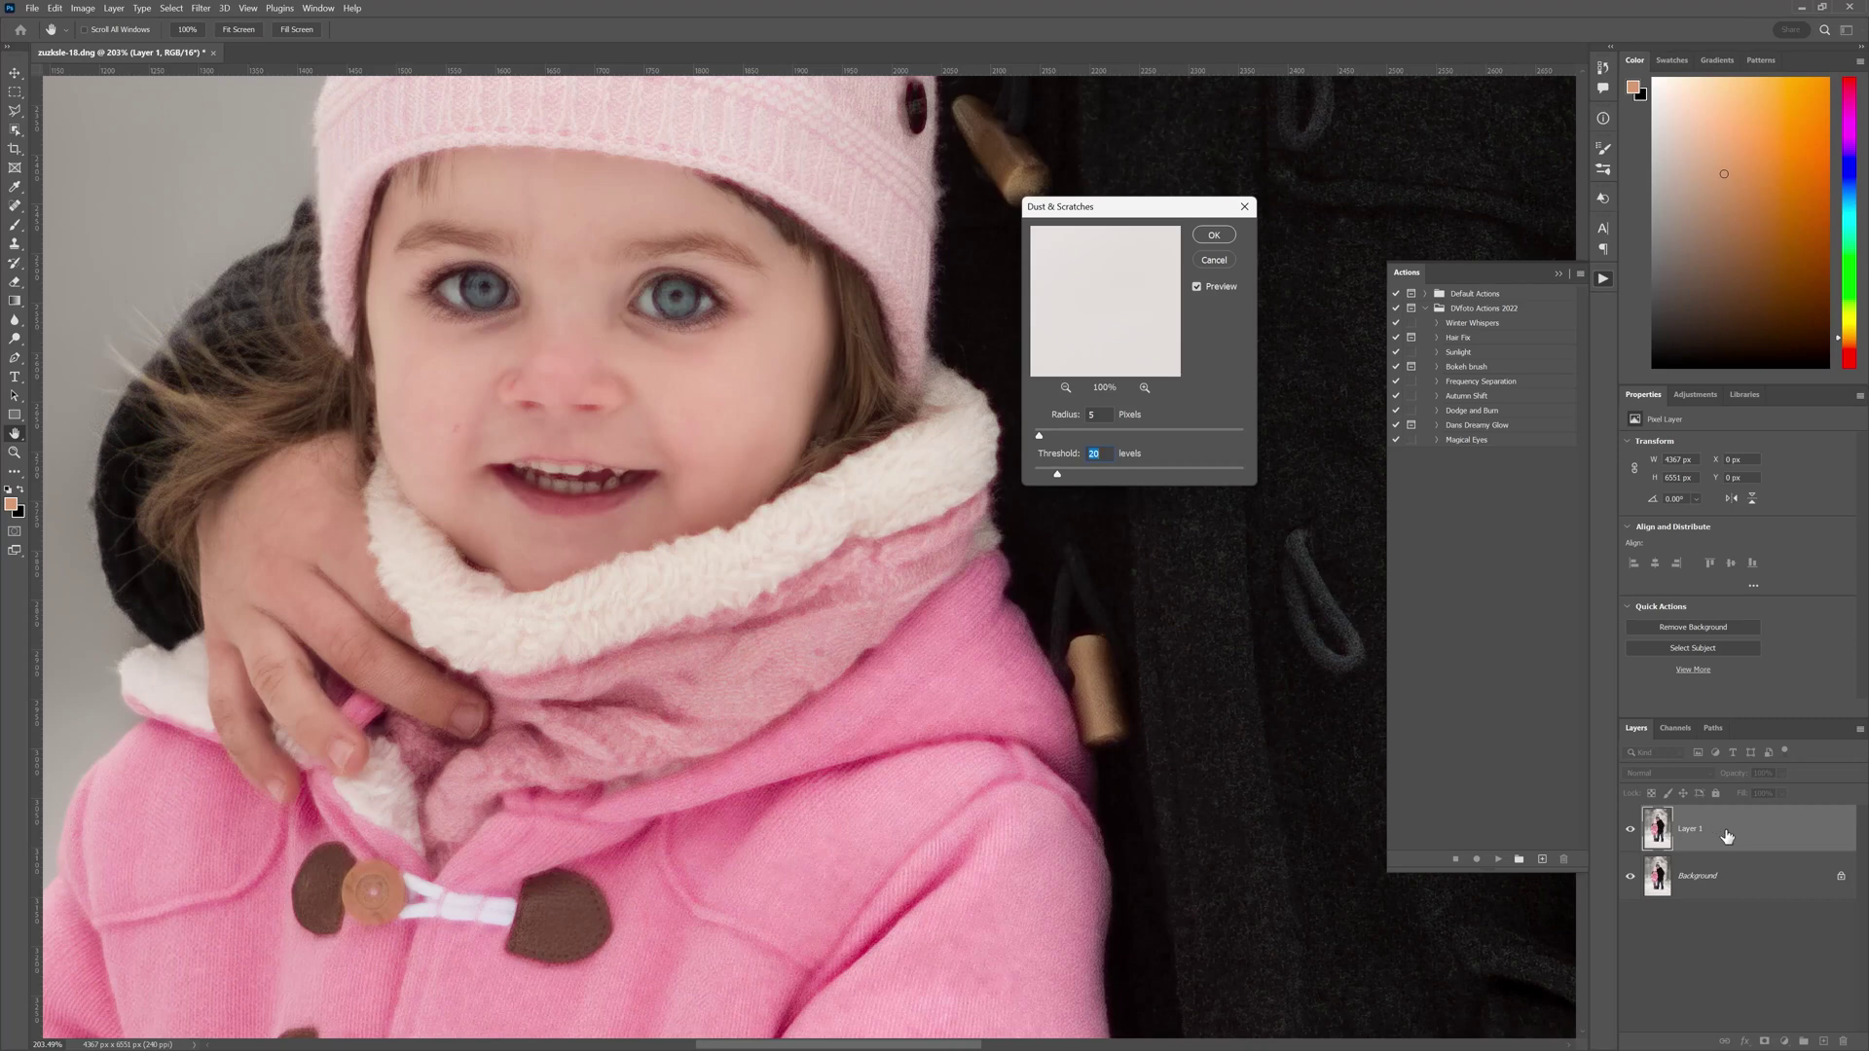
drag(1282, 751, 367, 254)
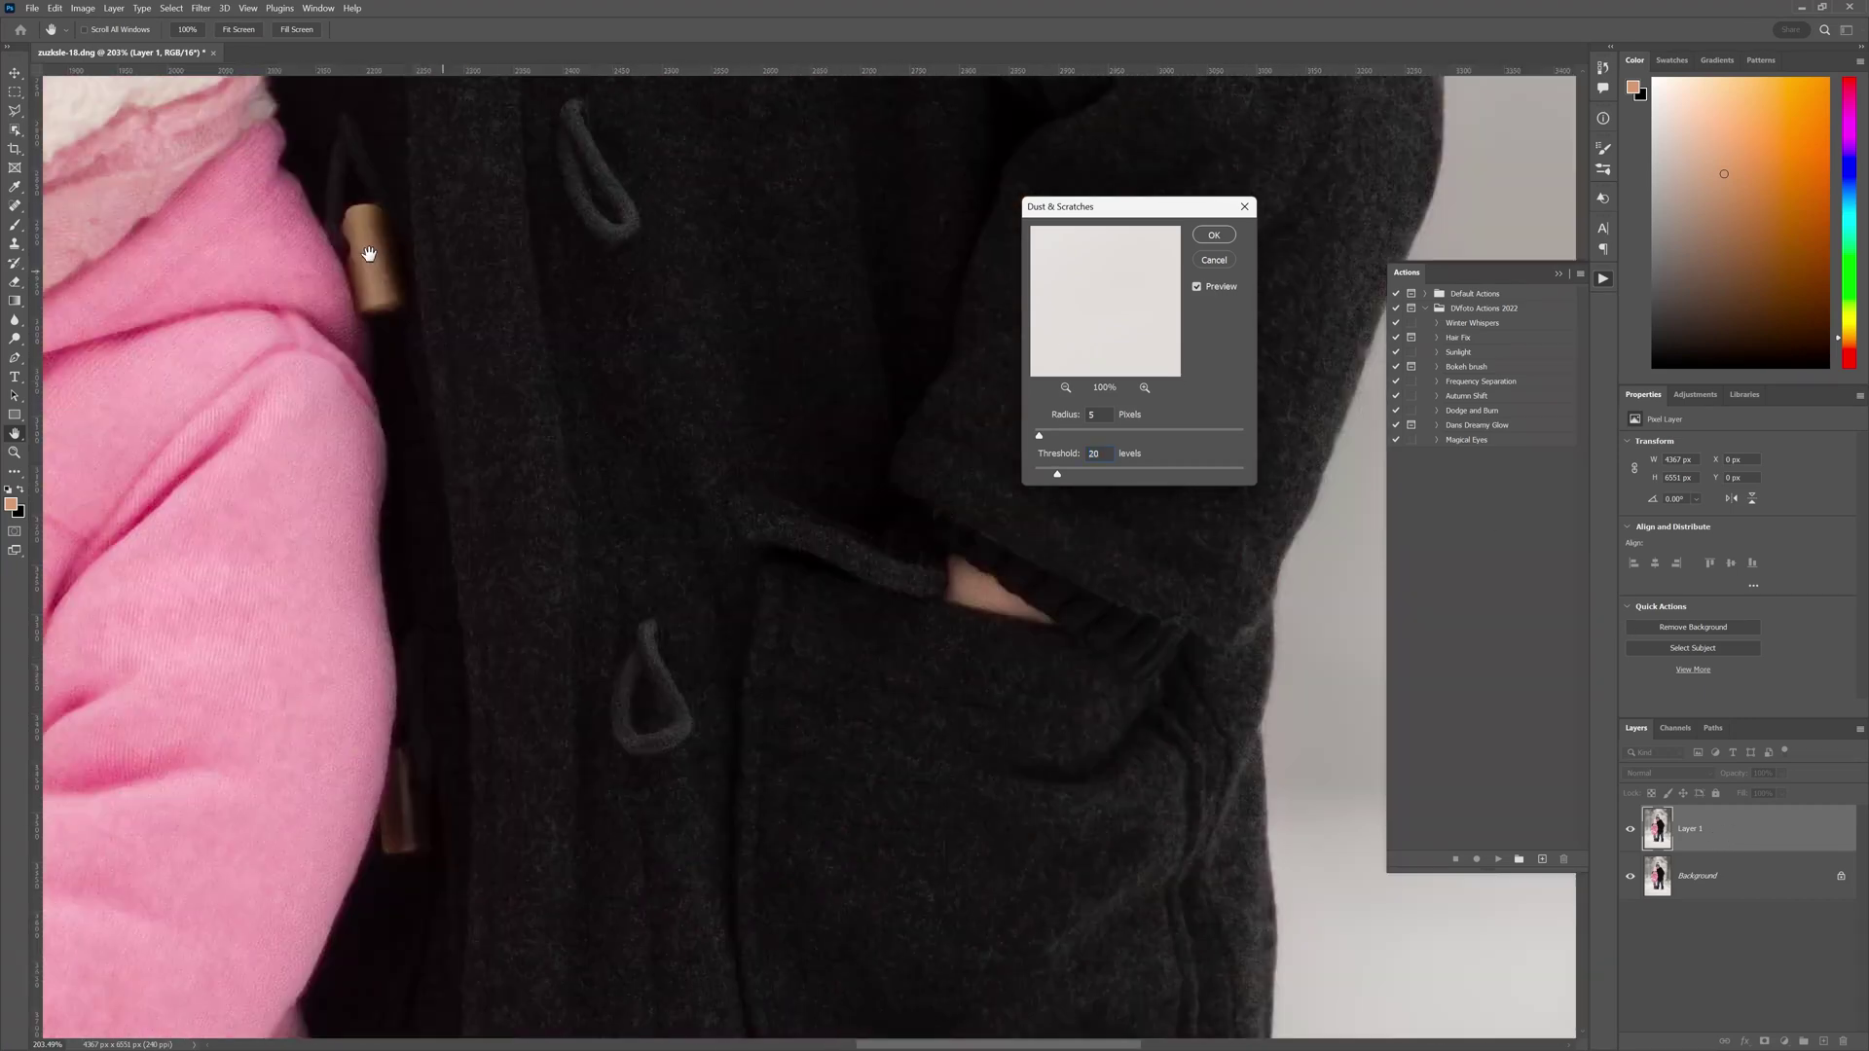
drag(684, 639, 642, 336)
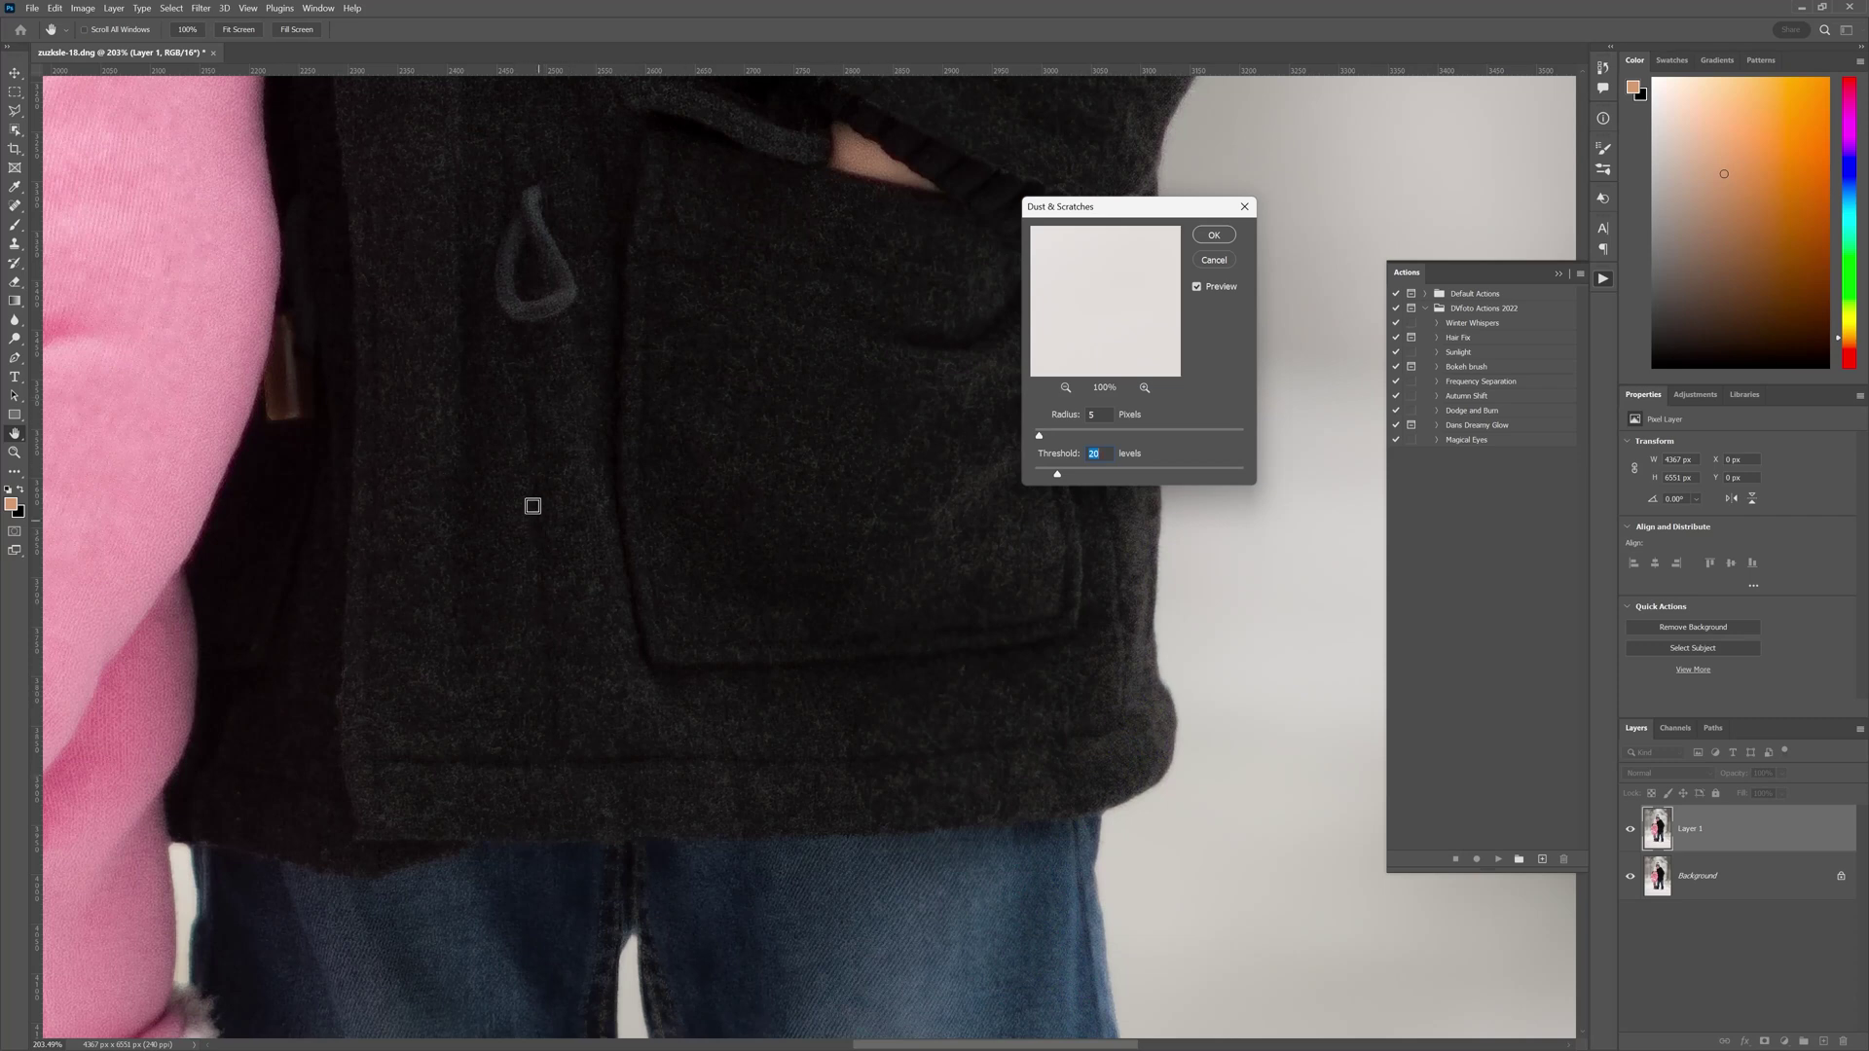
click(1201, 288)
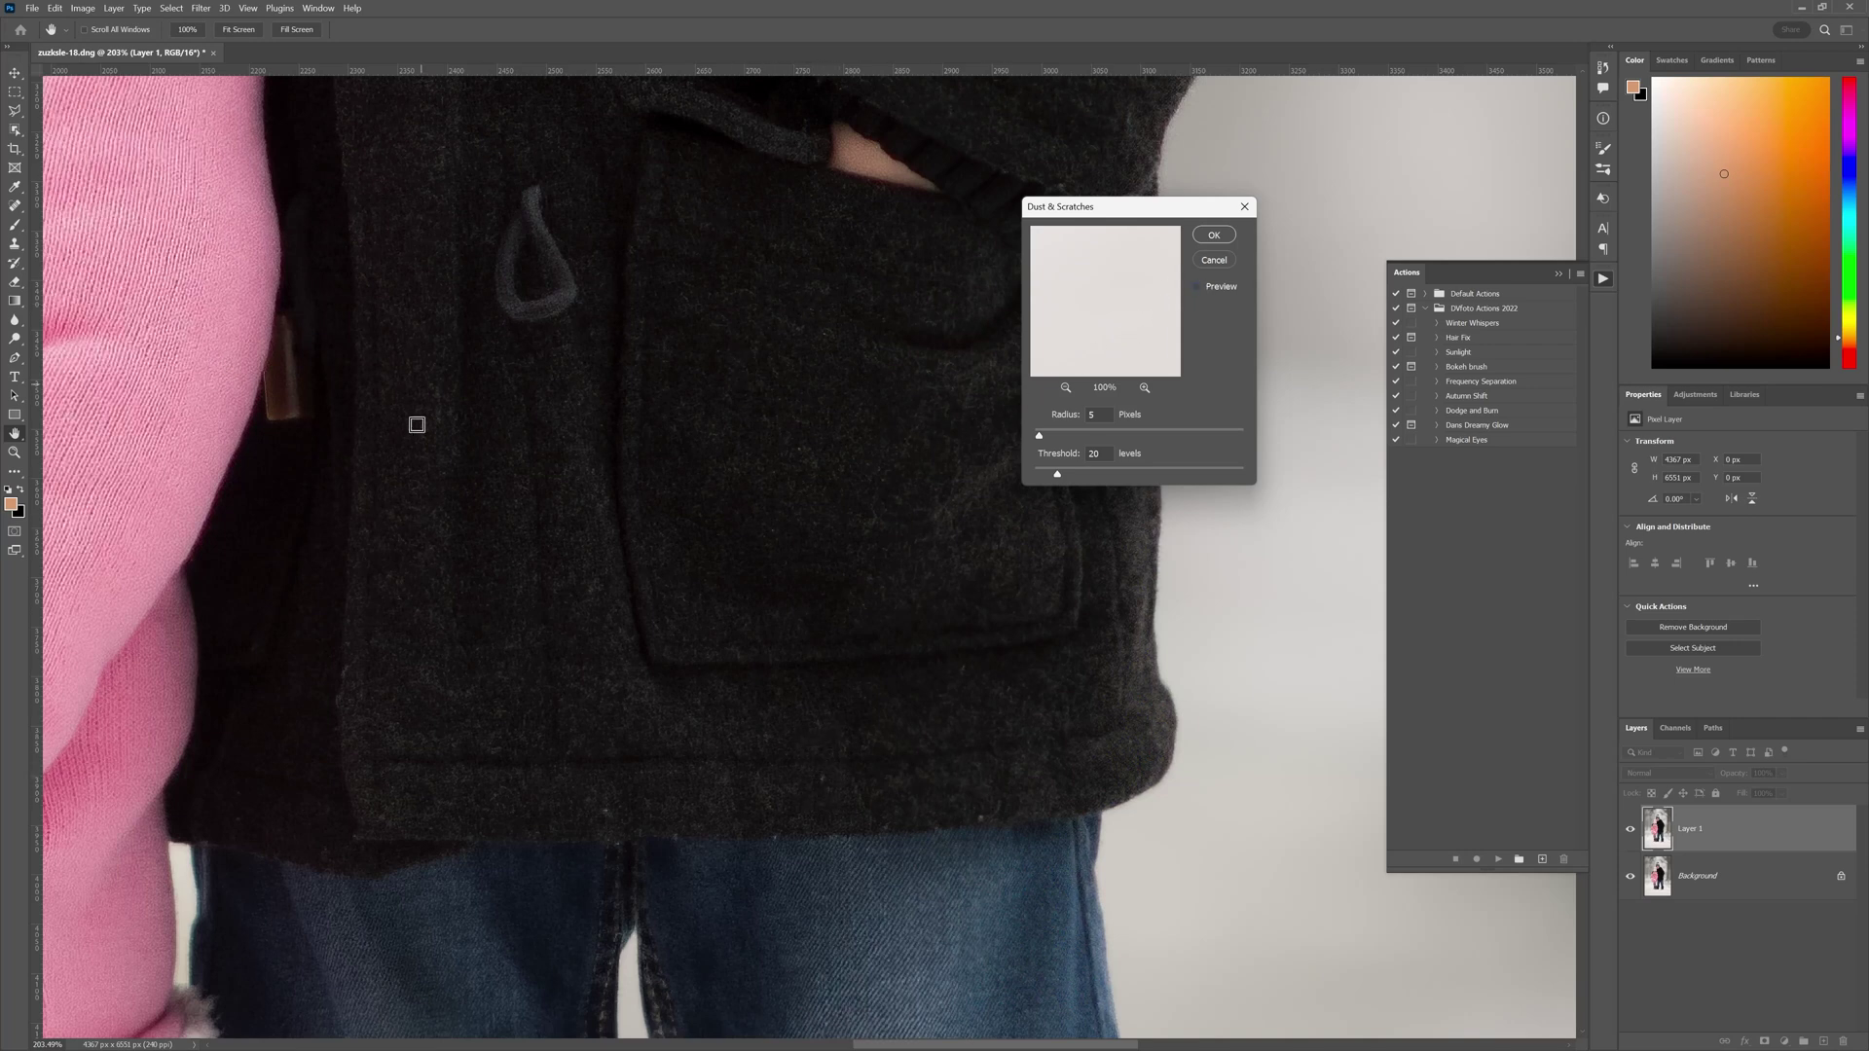
click(1198, 286)
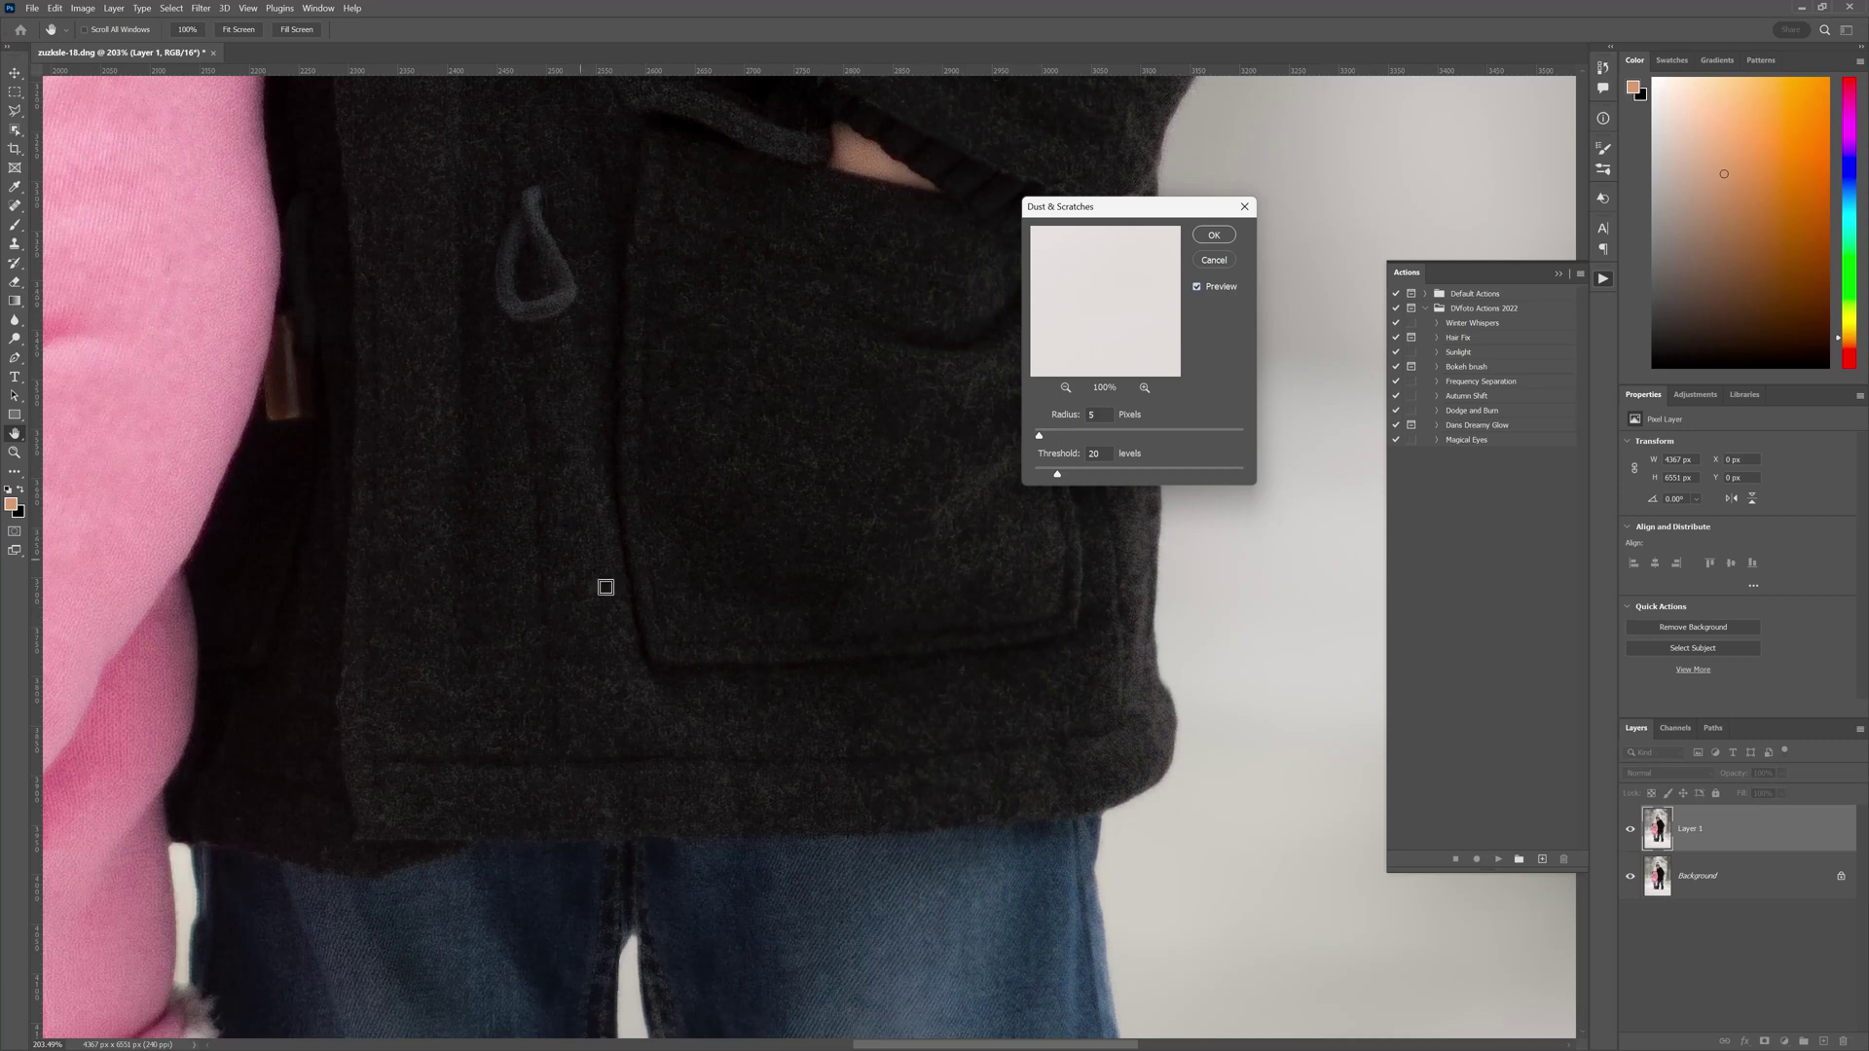
click(1203, 240)
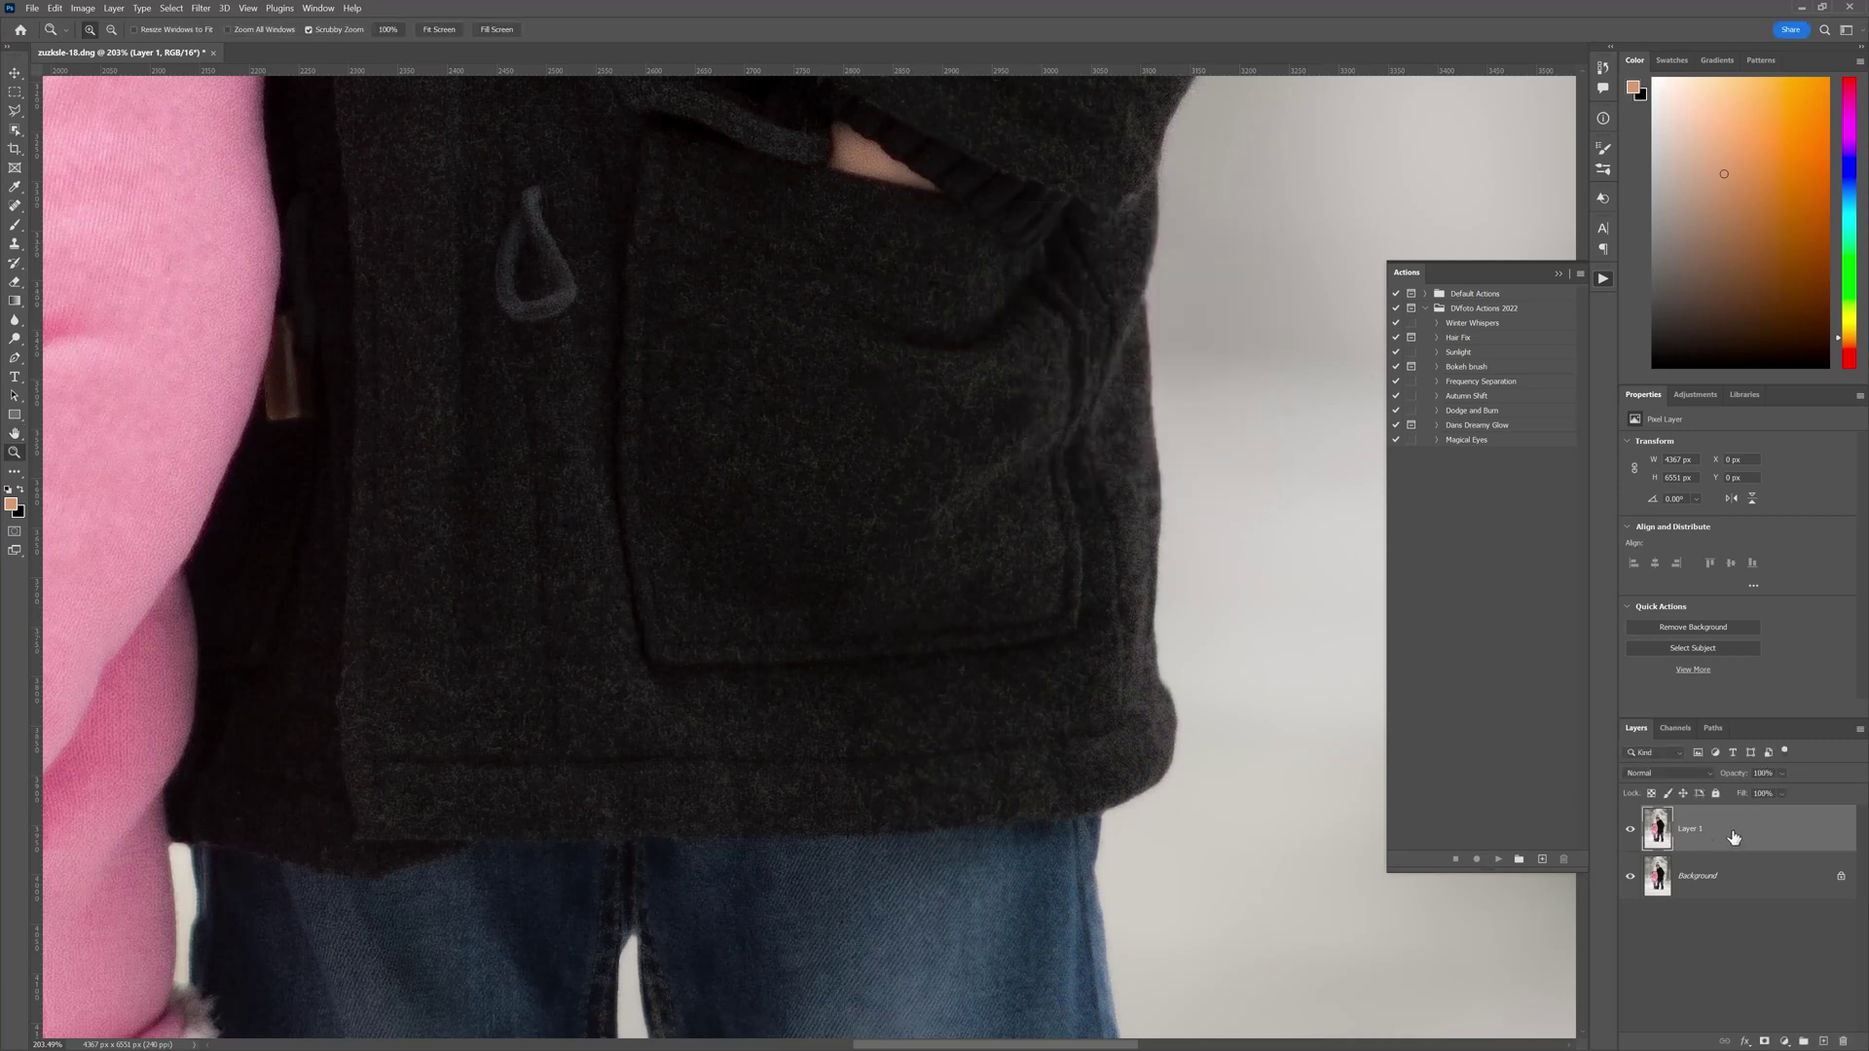
Add a layer mask to Layer 1 and invert it to black to hide the filter effect.
drag(1008, 533, 910, 534)
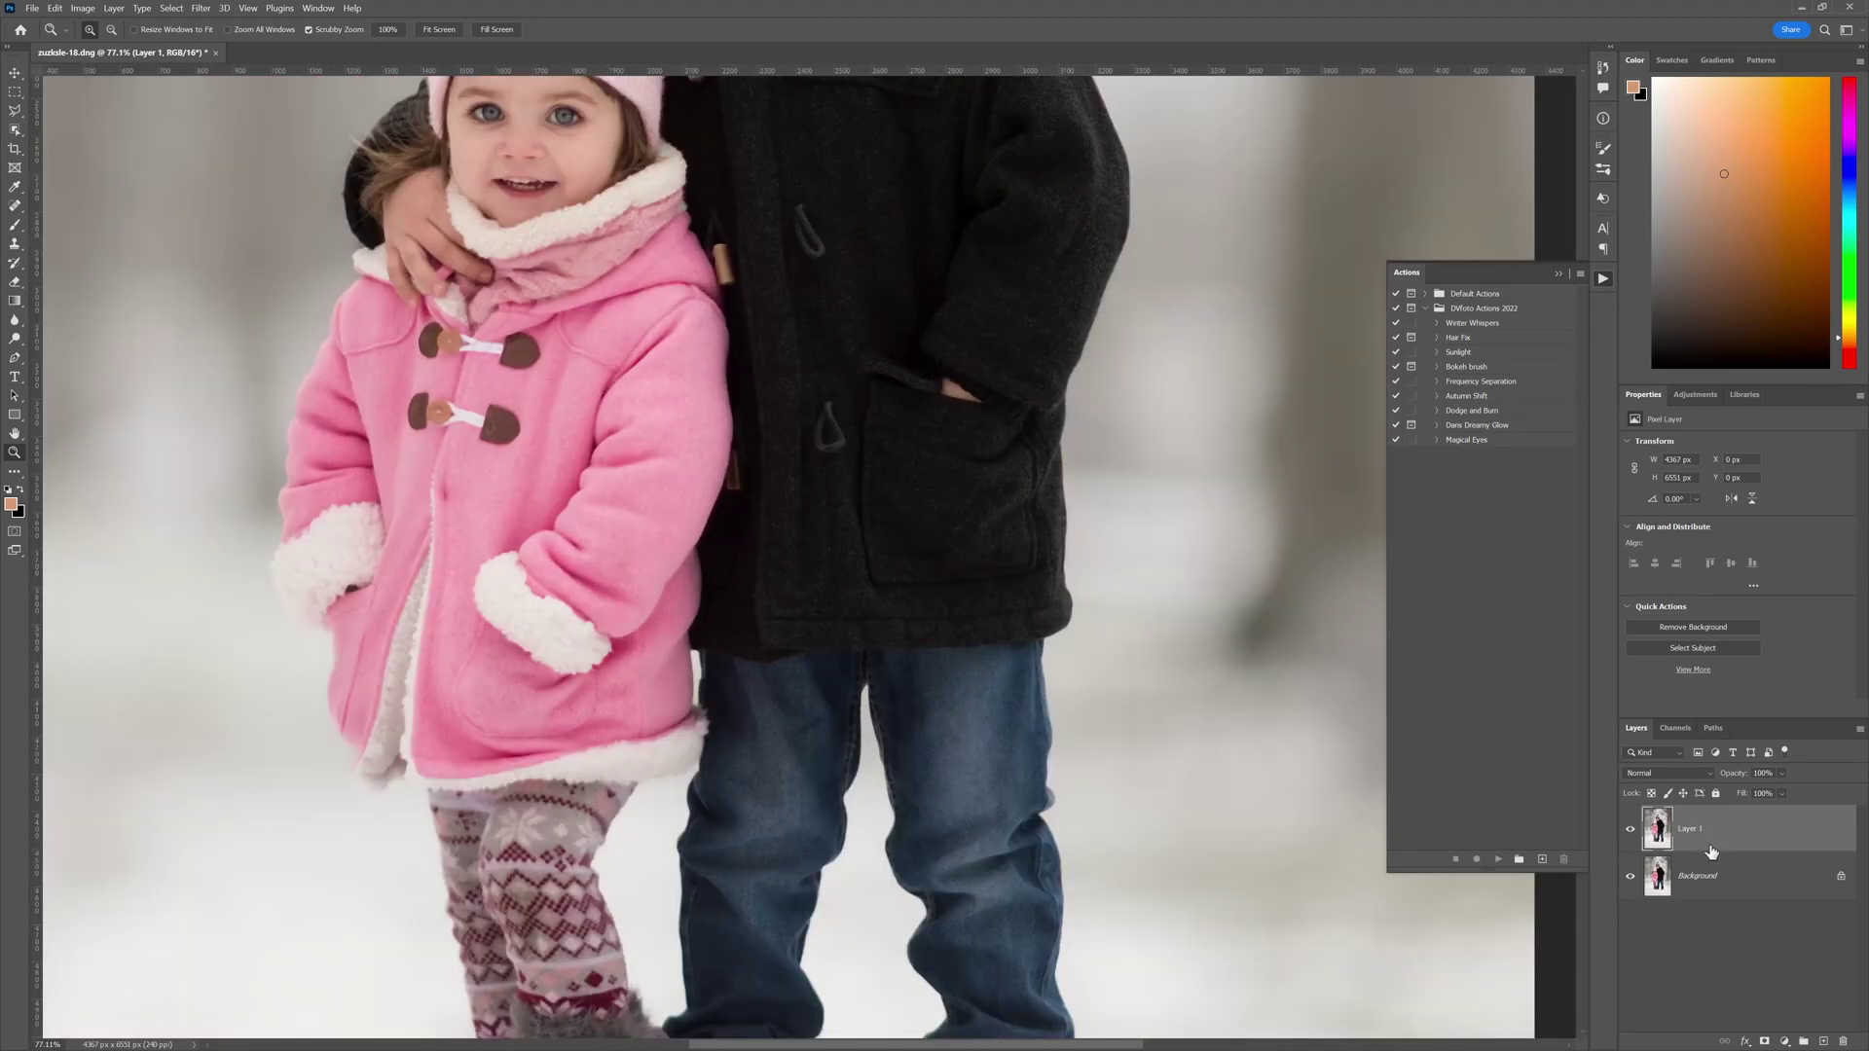
click(1765, 1042)
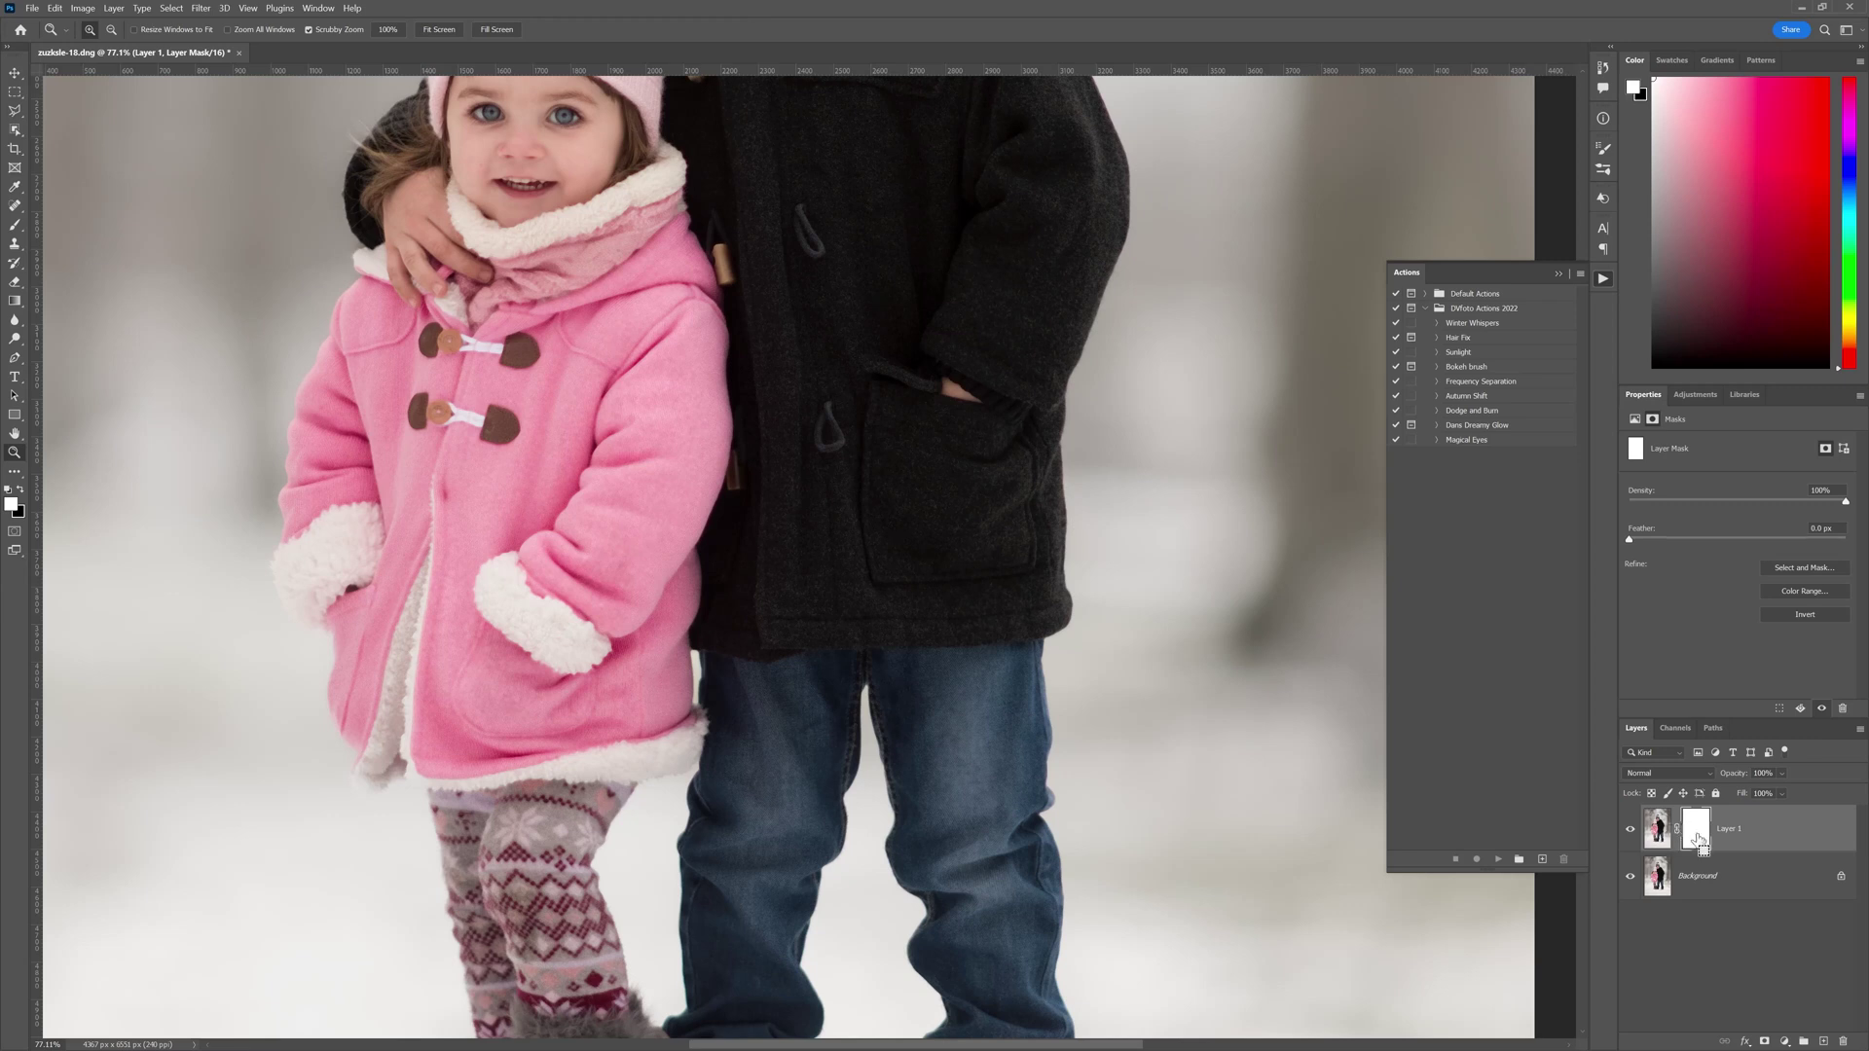
key(ctrl+i)
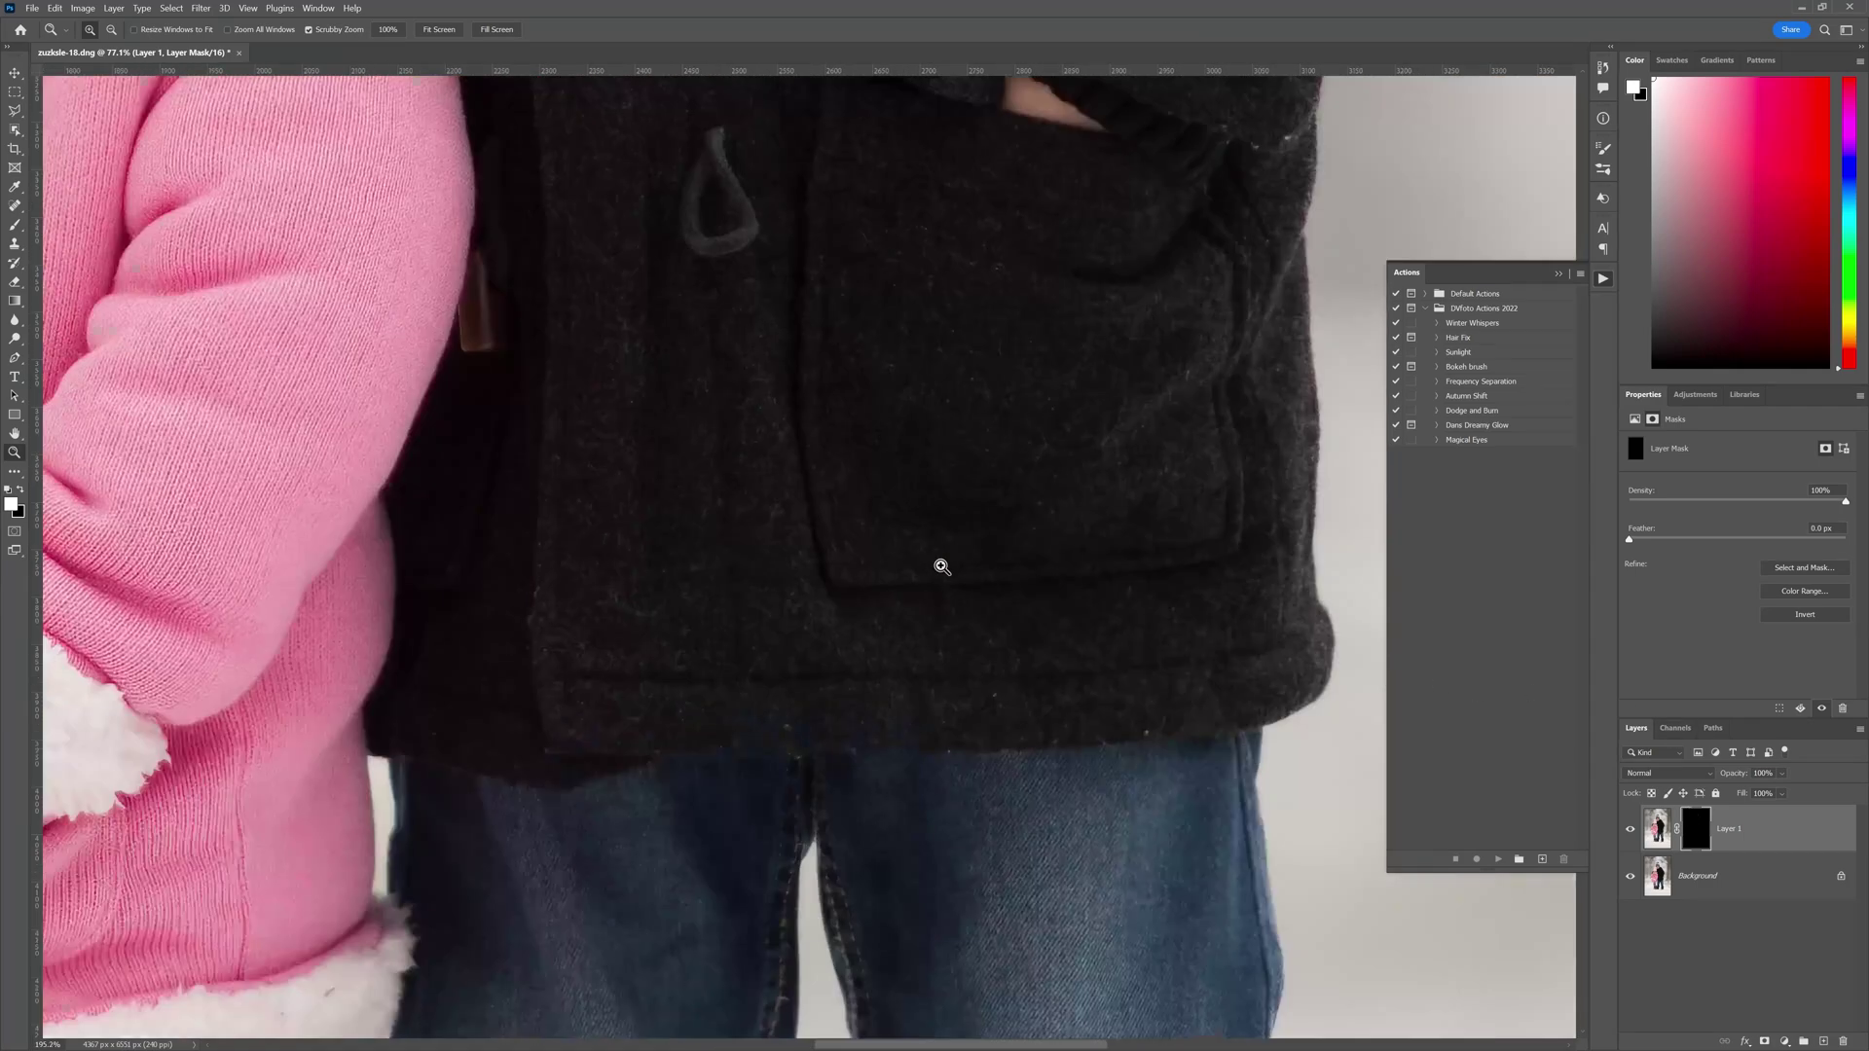
Inspect the lint on the boy's coat closely from the bottom hem up to the shoulders and collar.
mouse_move(904, 587)
mouse_down()
mouse_move(939, 555)
mouse_move(915, 584)
mouse_up()
drag(976, 682, 1004, 604)
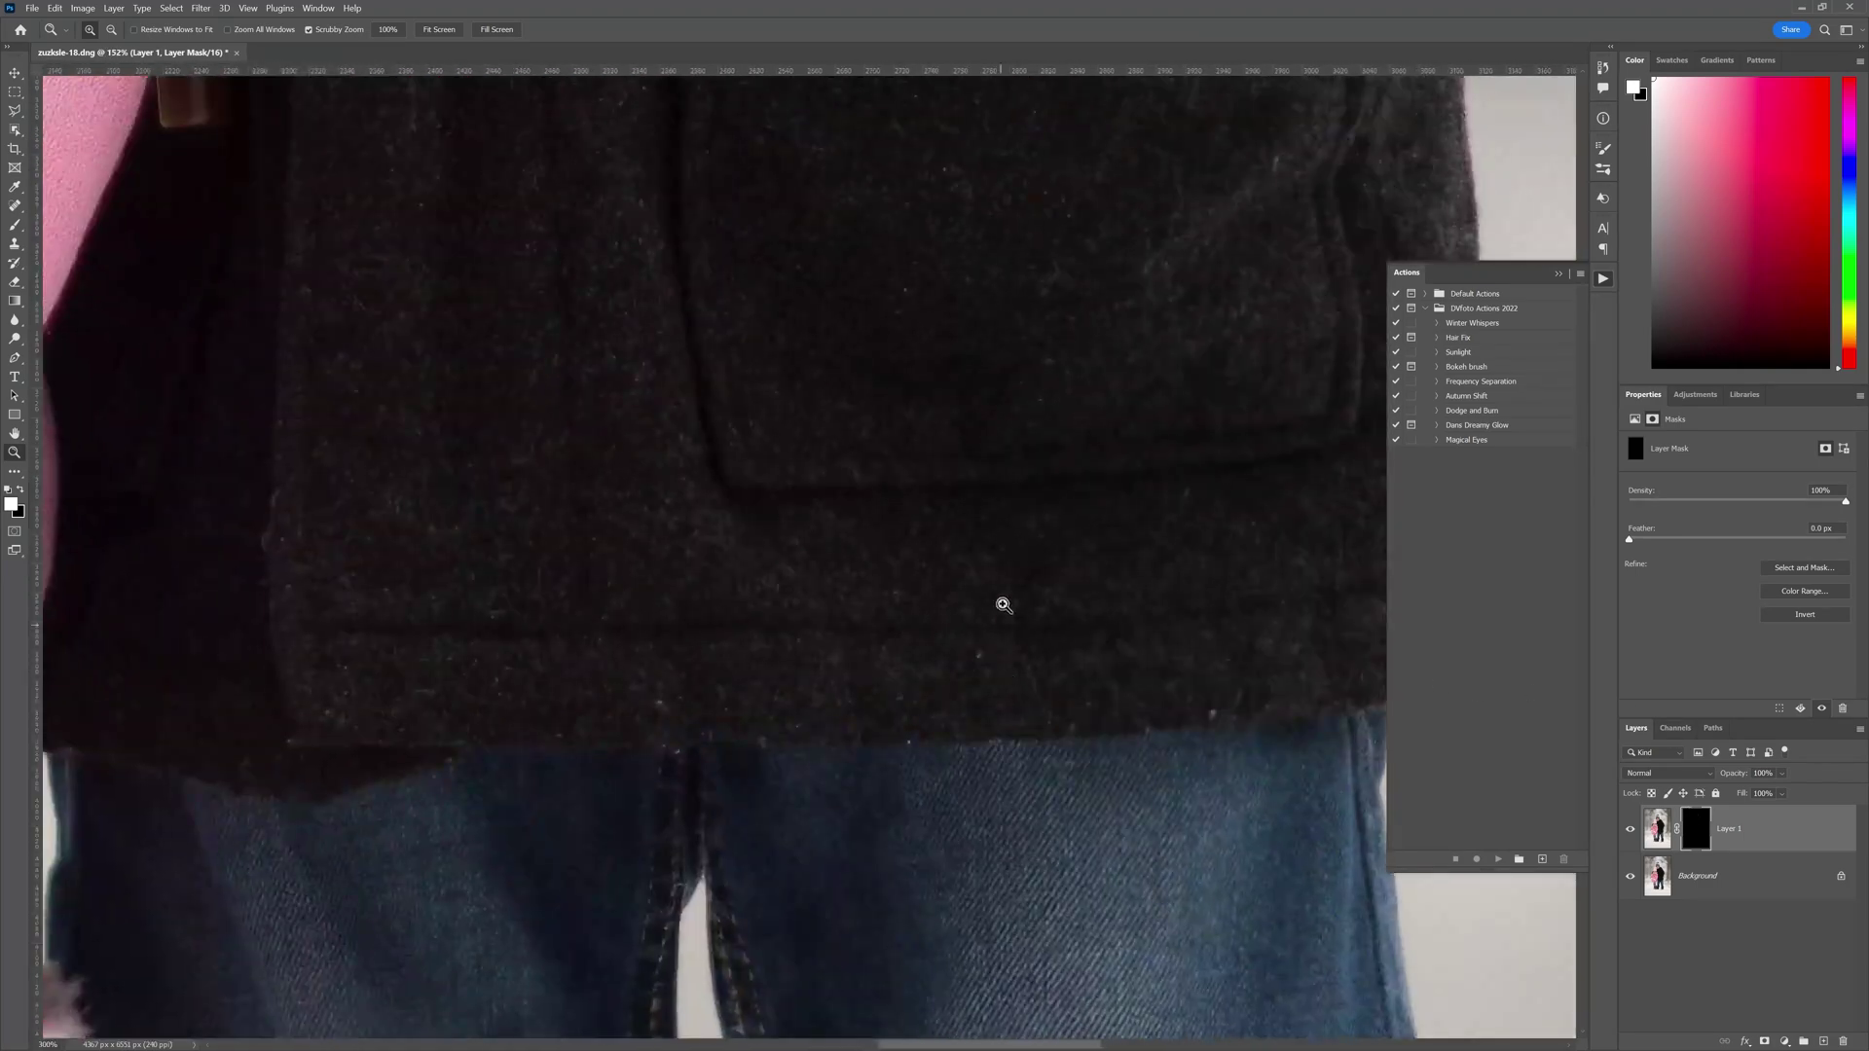
drag(938, 367, 930, 754)
drag(751, 390, 656, 312)
drag(619, 249, 663, 282)
drag(829, 152, 859, 161)
drag(899, 234, 945, 215)
drag(926, 290, 797, 583)
drag(901, 429, 855, 422)
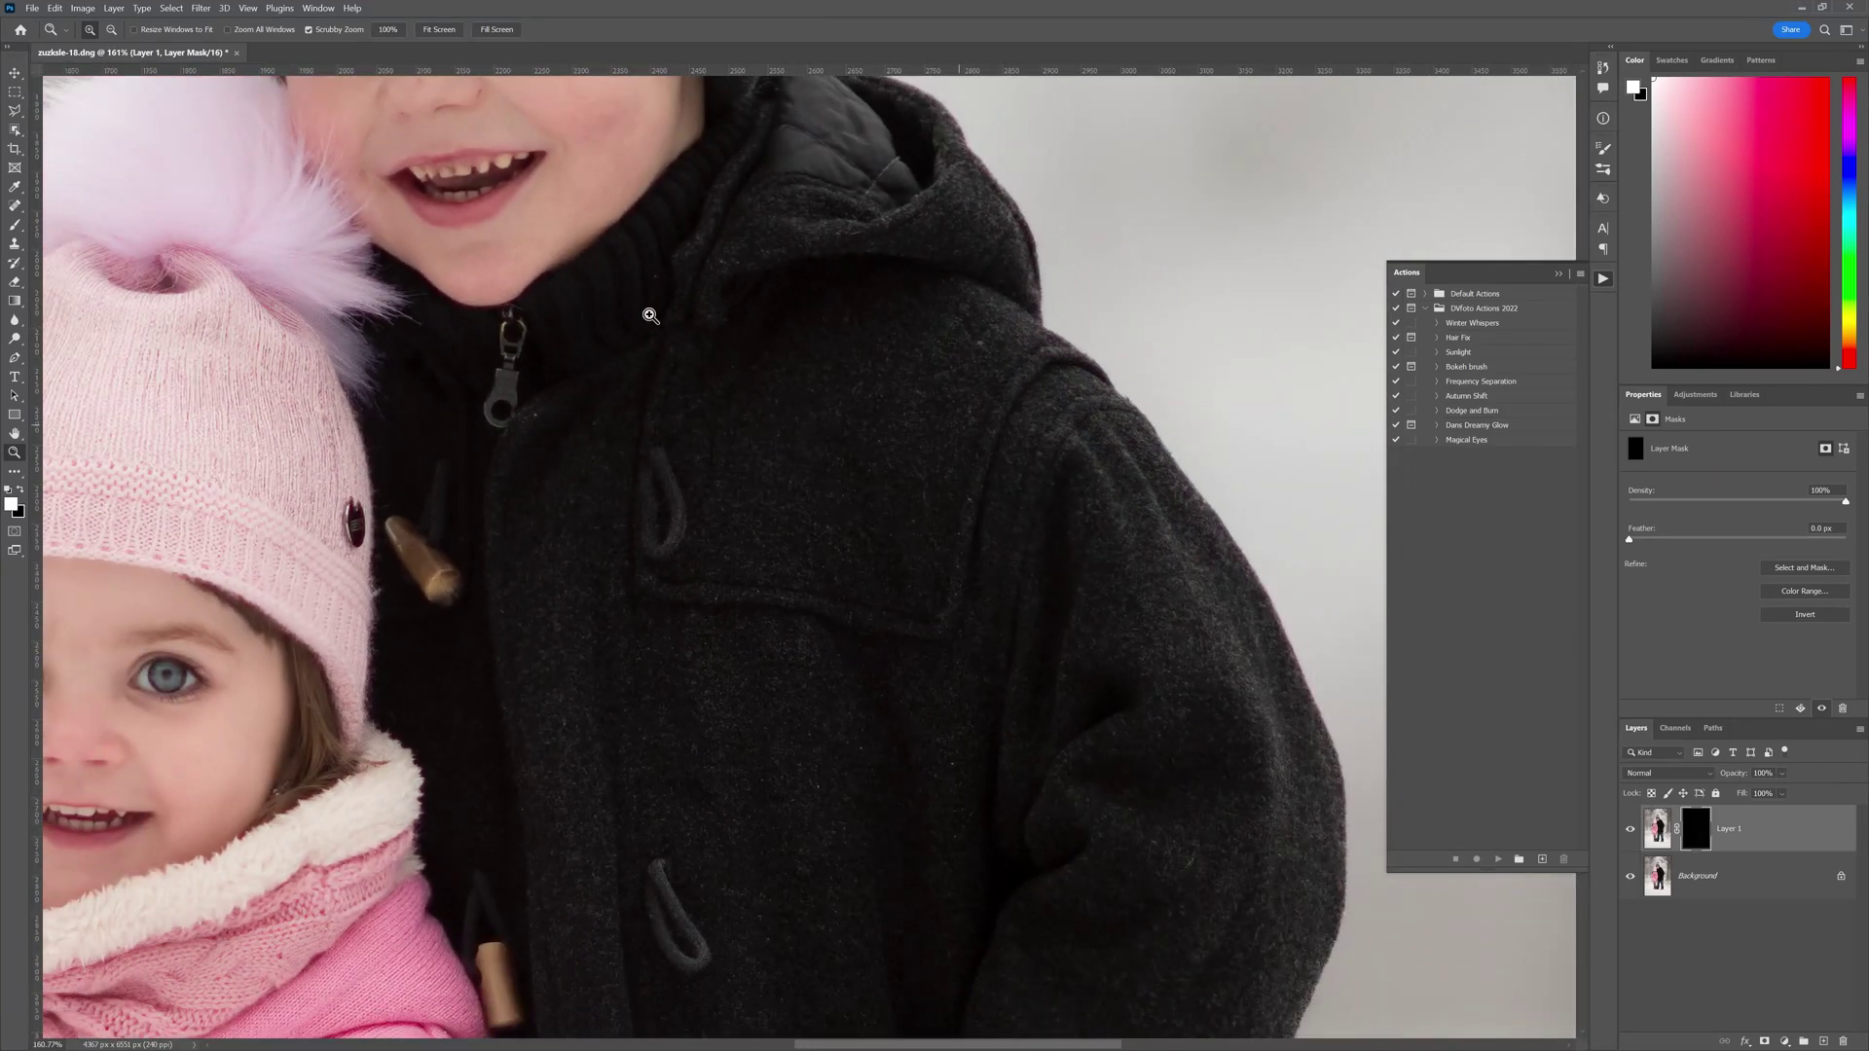
Paint white with the Brush tool on Layer 1's mask over the coat's upper front and sleeve to reveal the filtered fabric.
click(15, 225)
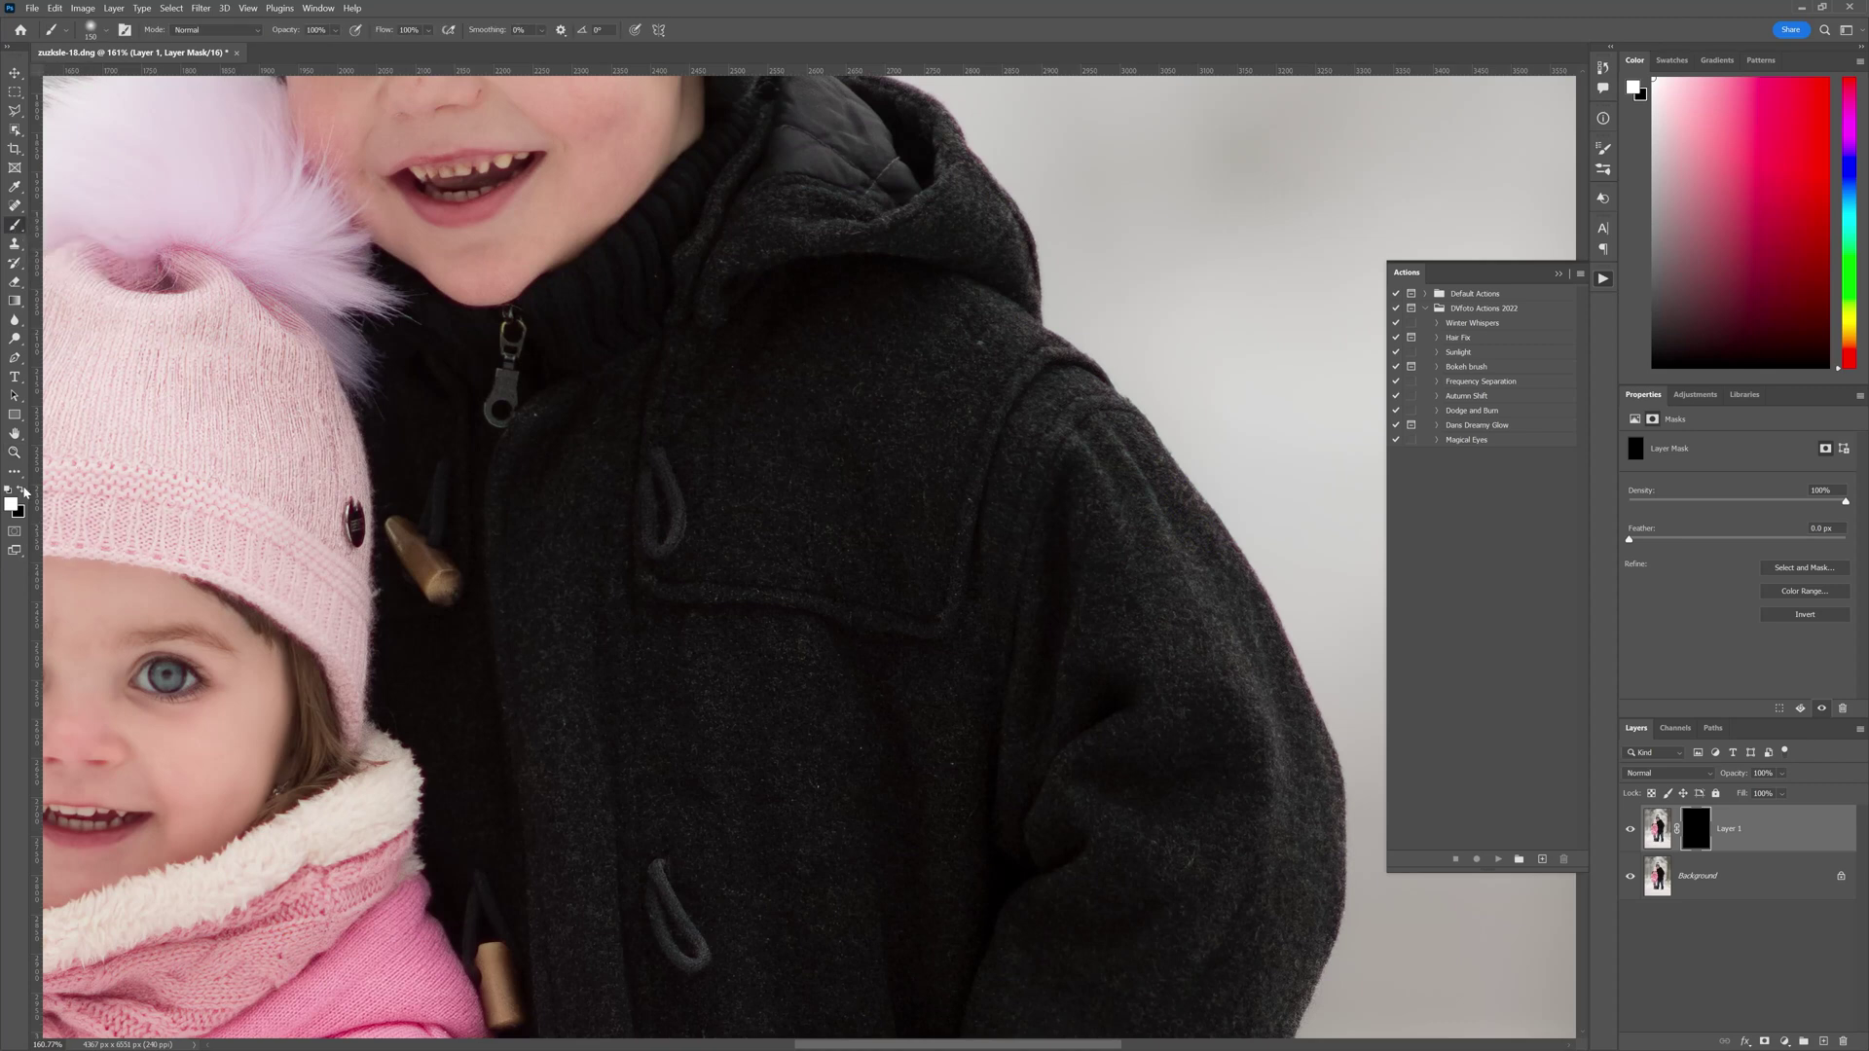
drag(379, 36, 488, 17)
mouse_move(996, 322)
mouse_down()
mouse_move(854, 366)
mouse_move(769, 216)
mouse_move(1001, 663)
mouse_up()
drag(849, 686, 875, 381)
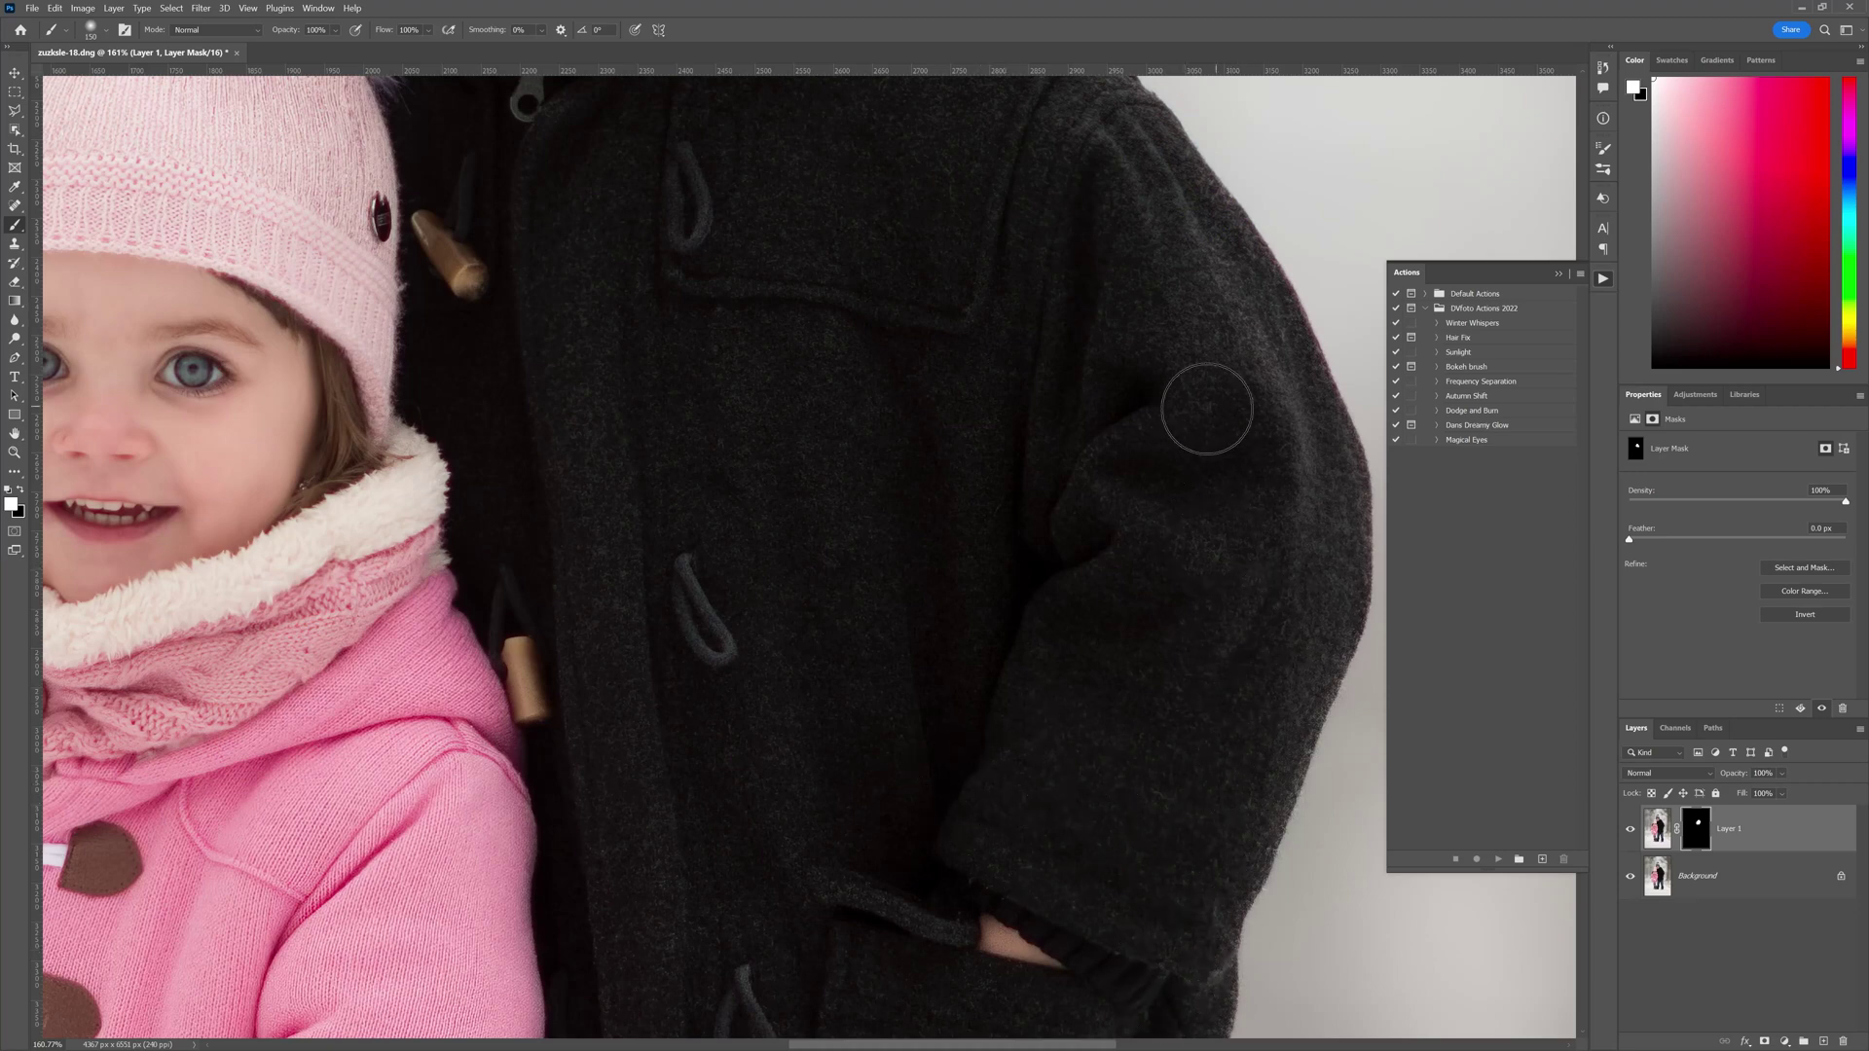
drag(960, 493, 904, 431)
Paint the mask white over the coat's pocket, hem and remaining front areas up to the chest flap.
drag(731, 817, 767, 505)
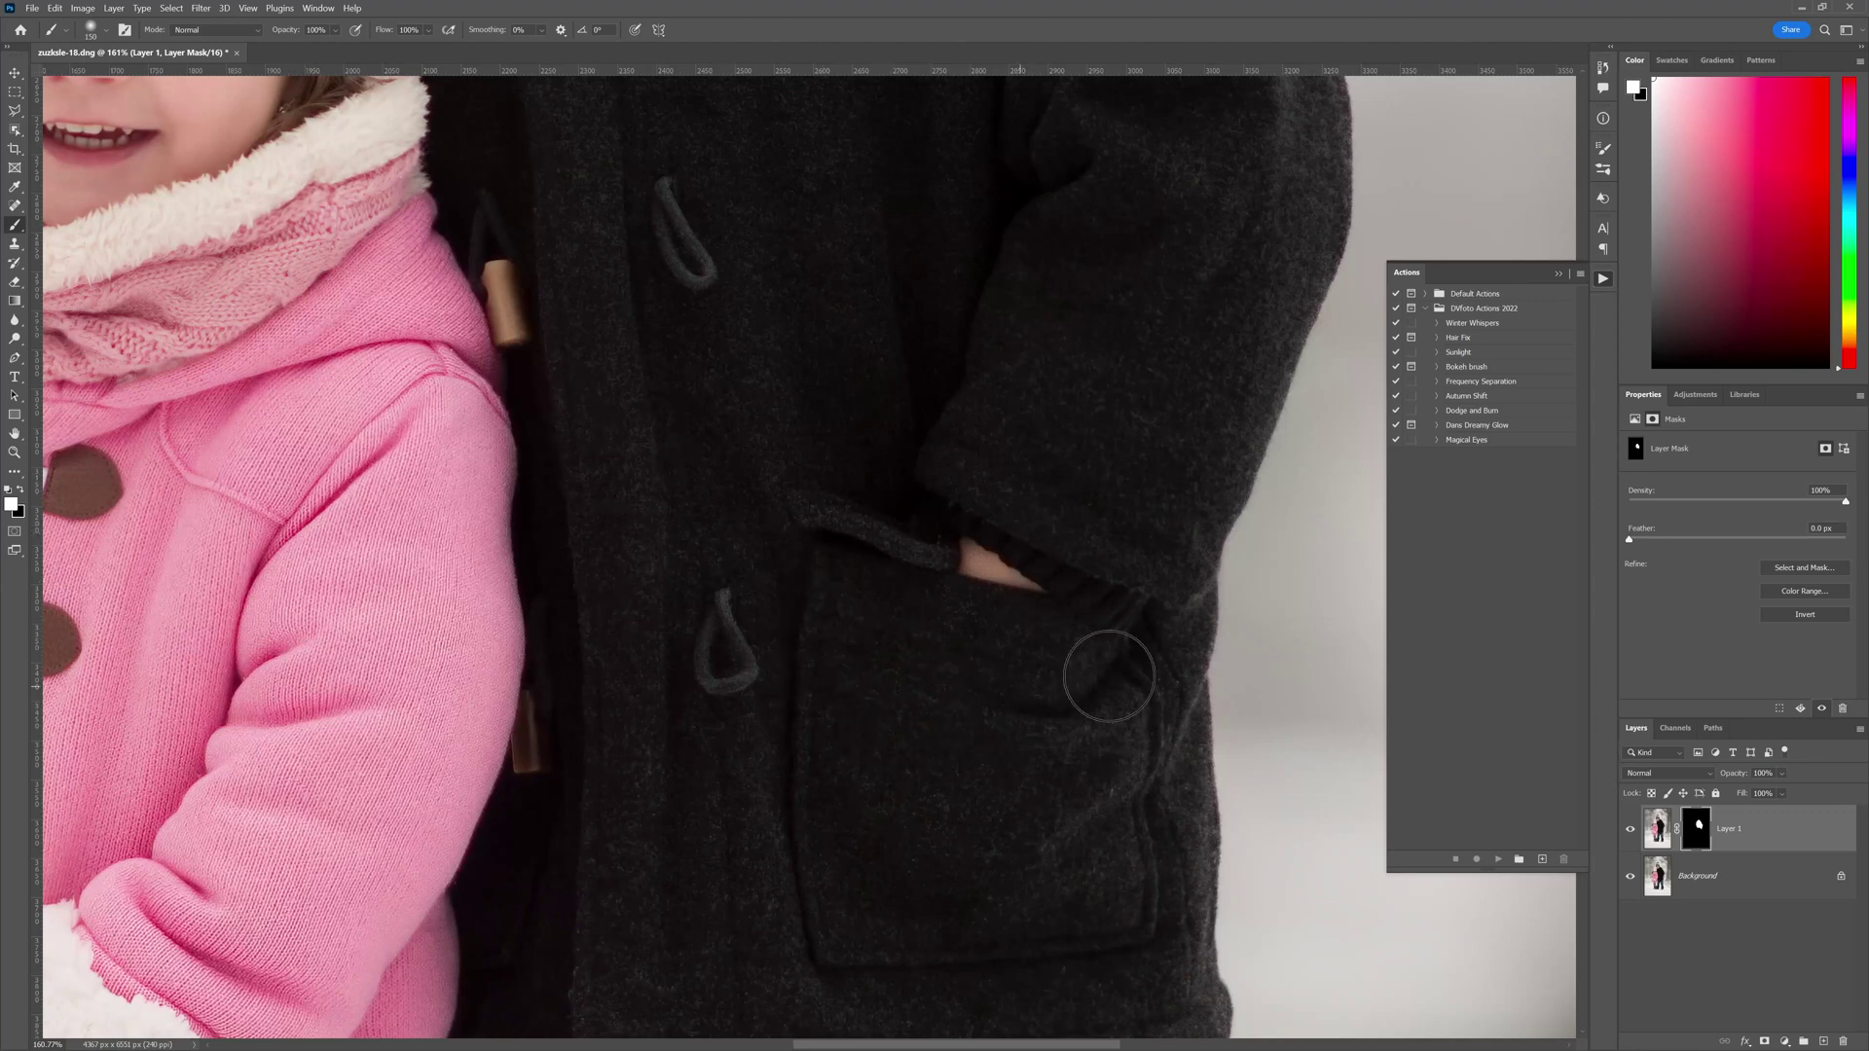
drag(781, 586, 804, 246)
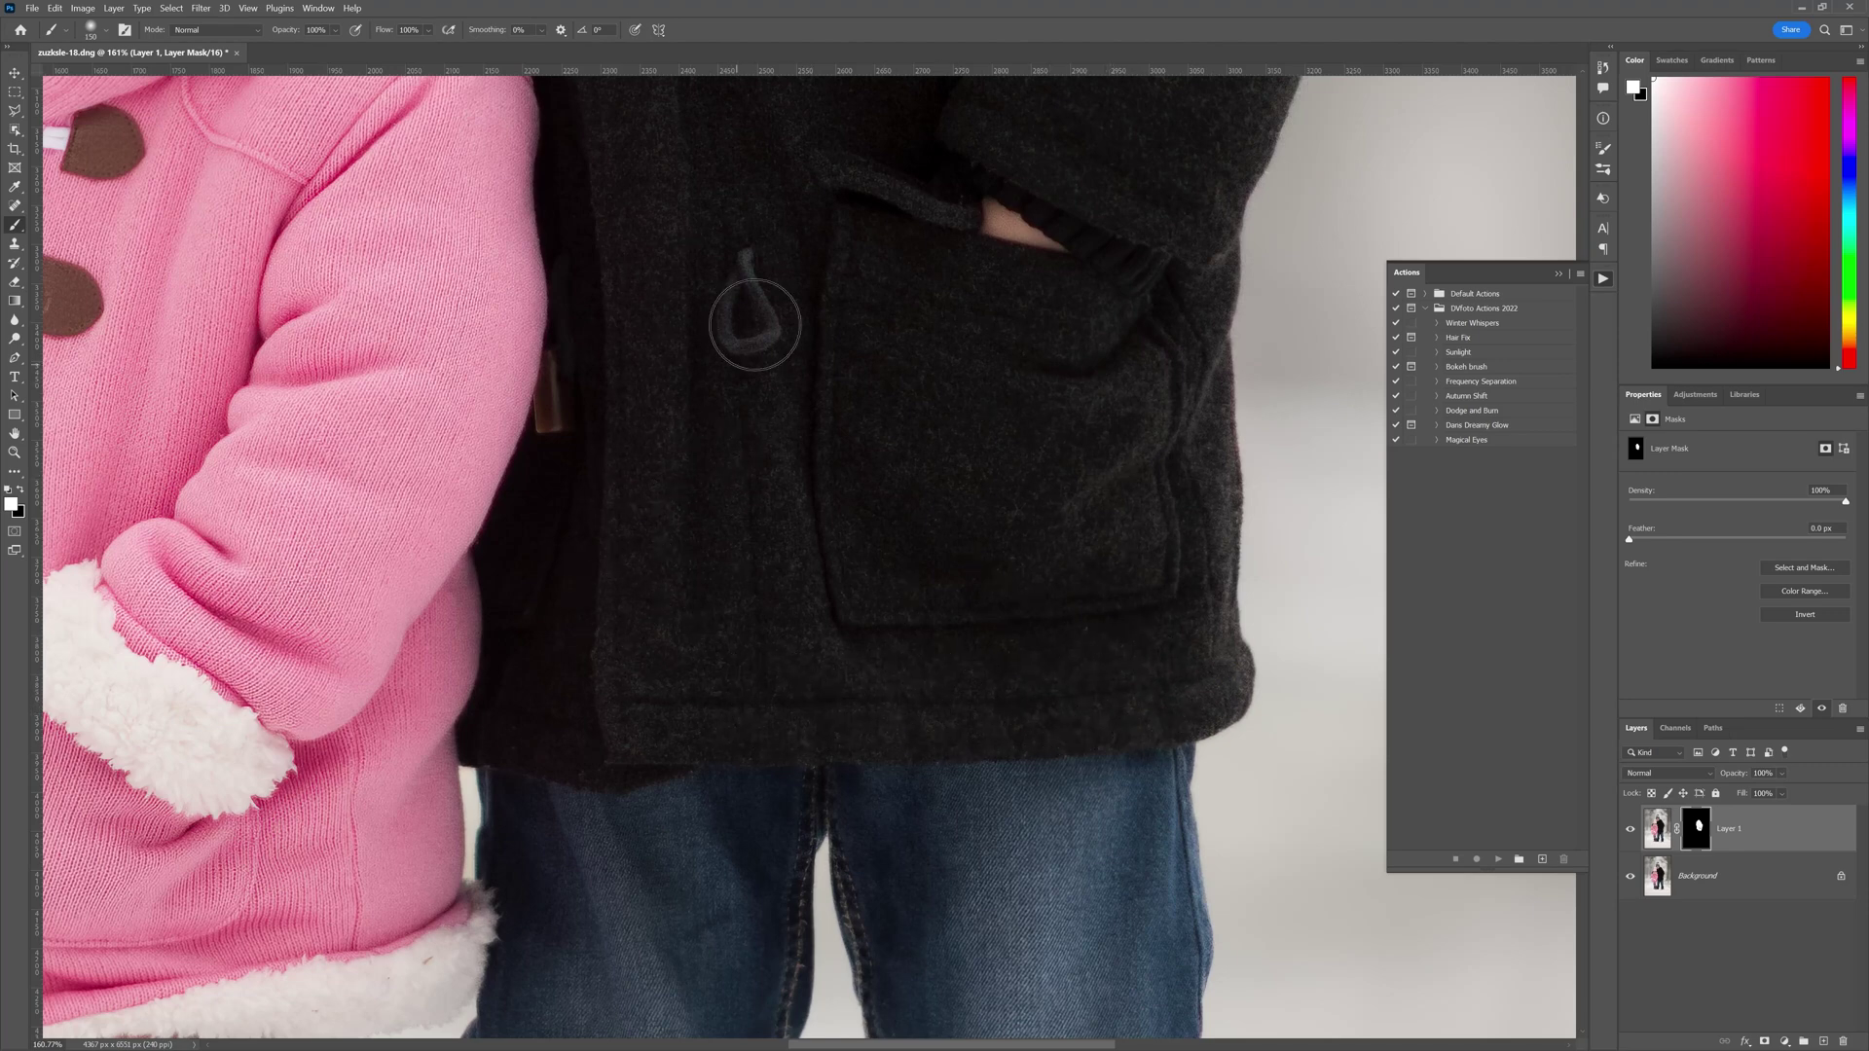
key(space)
drag(943, 451, 811, 827)
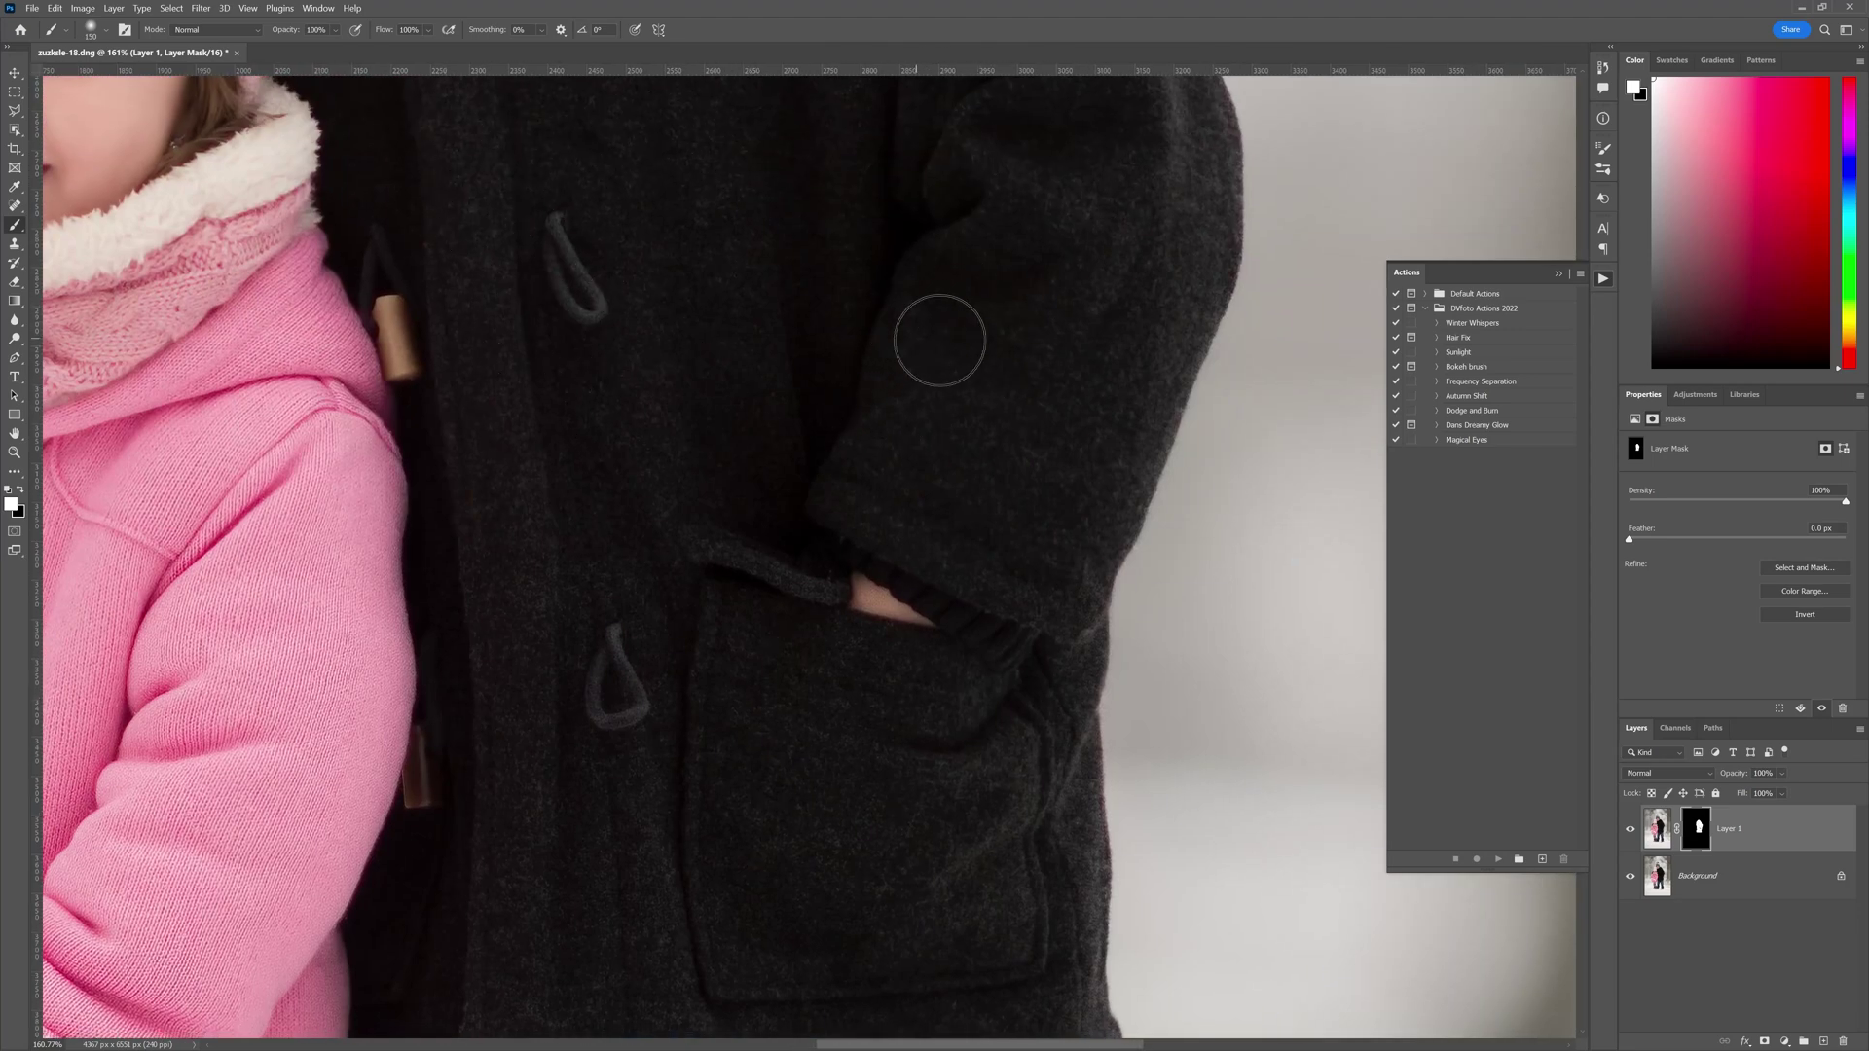
key(space)
drag(988, 292, 975, 690)
mouse_move(735, 450)
mouse_down()
mouse_move(897, 518)
mouse_move(822, 418)
mouse_up()
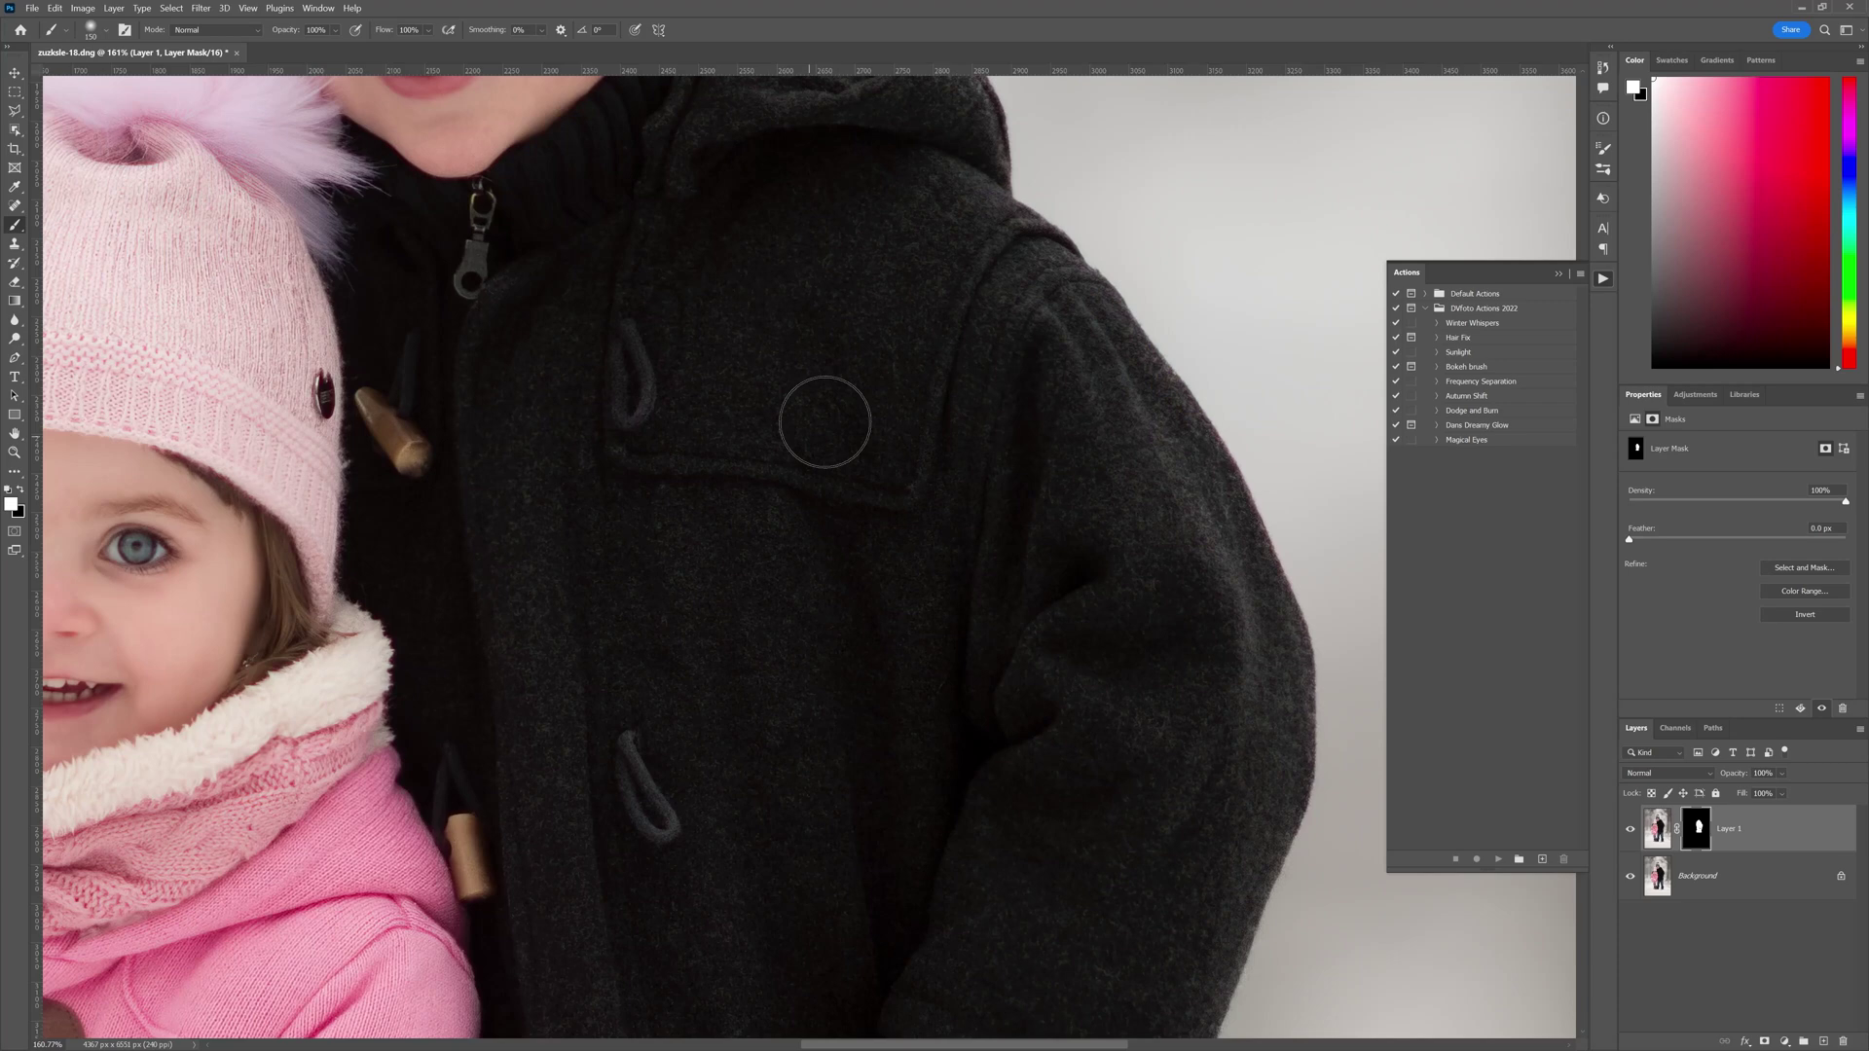
Check the cleaned coat at different zoom levels and compare before and after by toggling Layer 1's visibility.
click(13, 453)
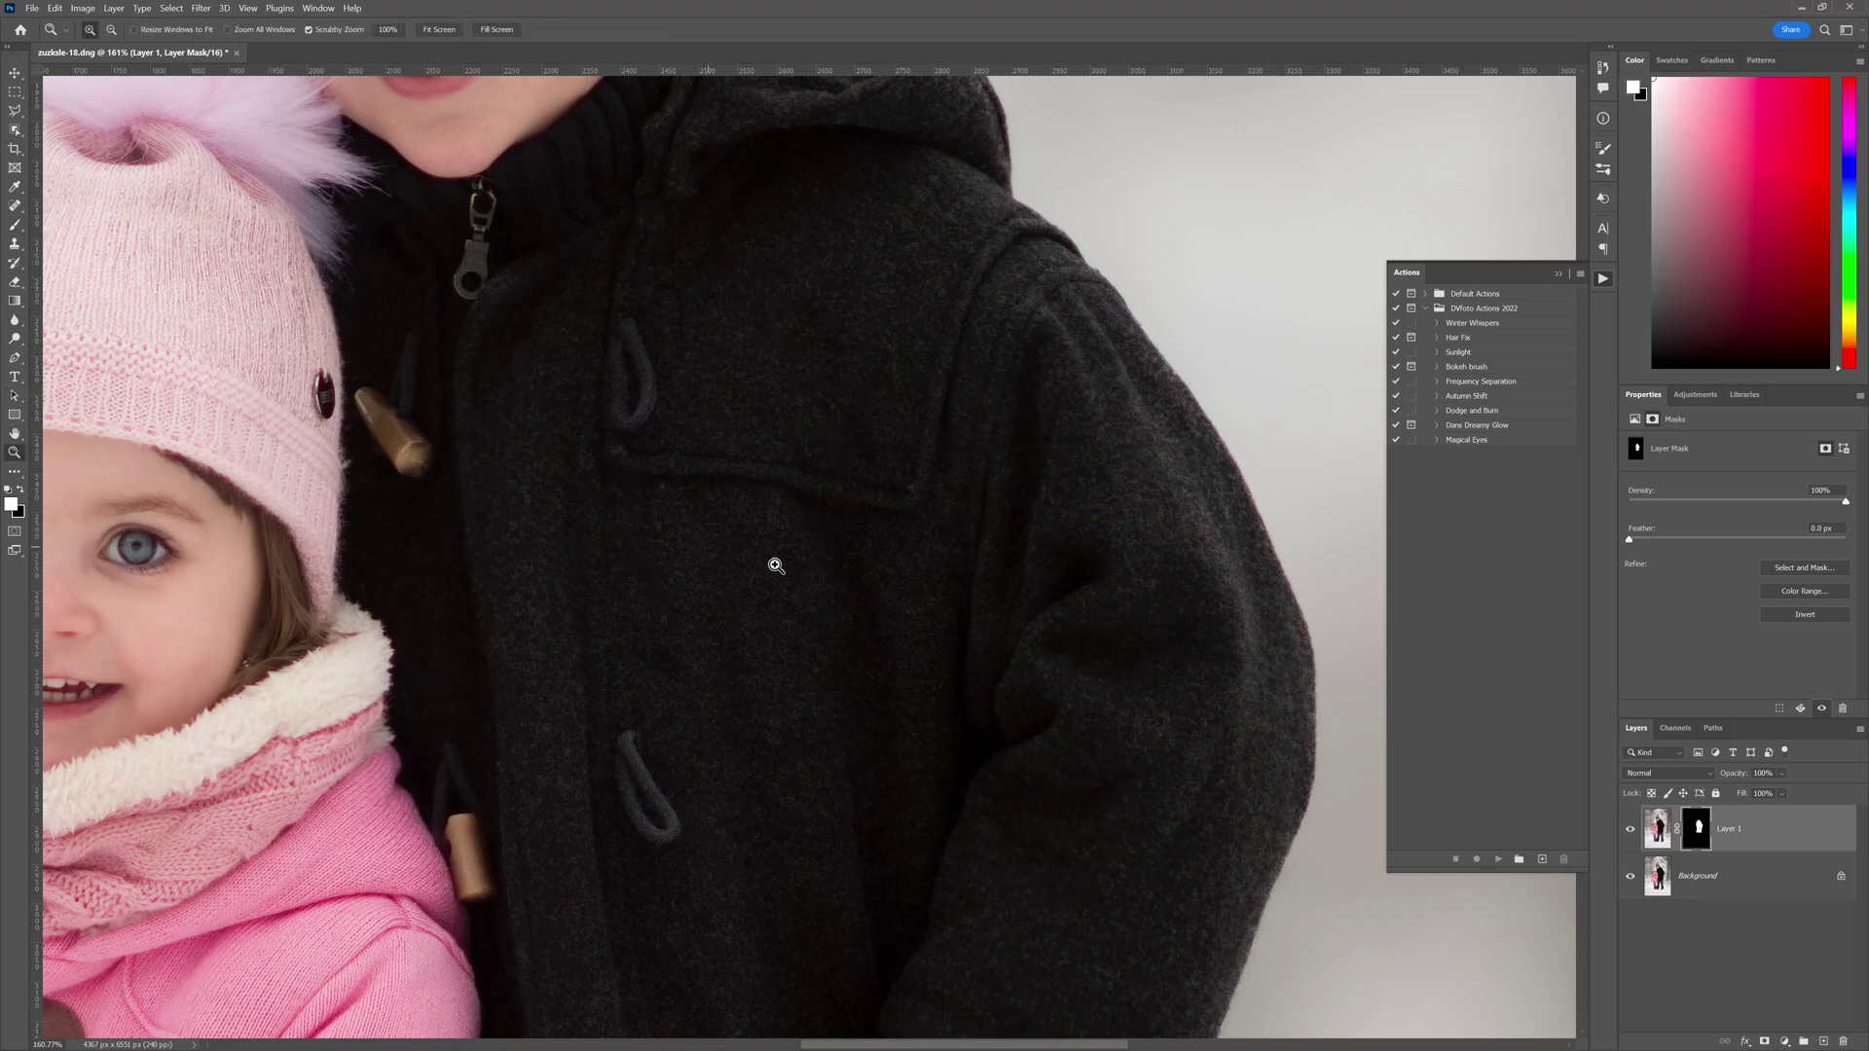
drag(767, 549, 633, 574)
click(623, 578)
drag(823, 798, 741, 725)
scroll(823, 879, up, 4)
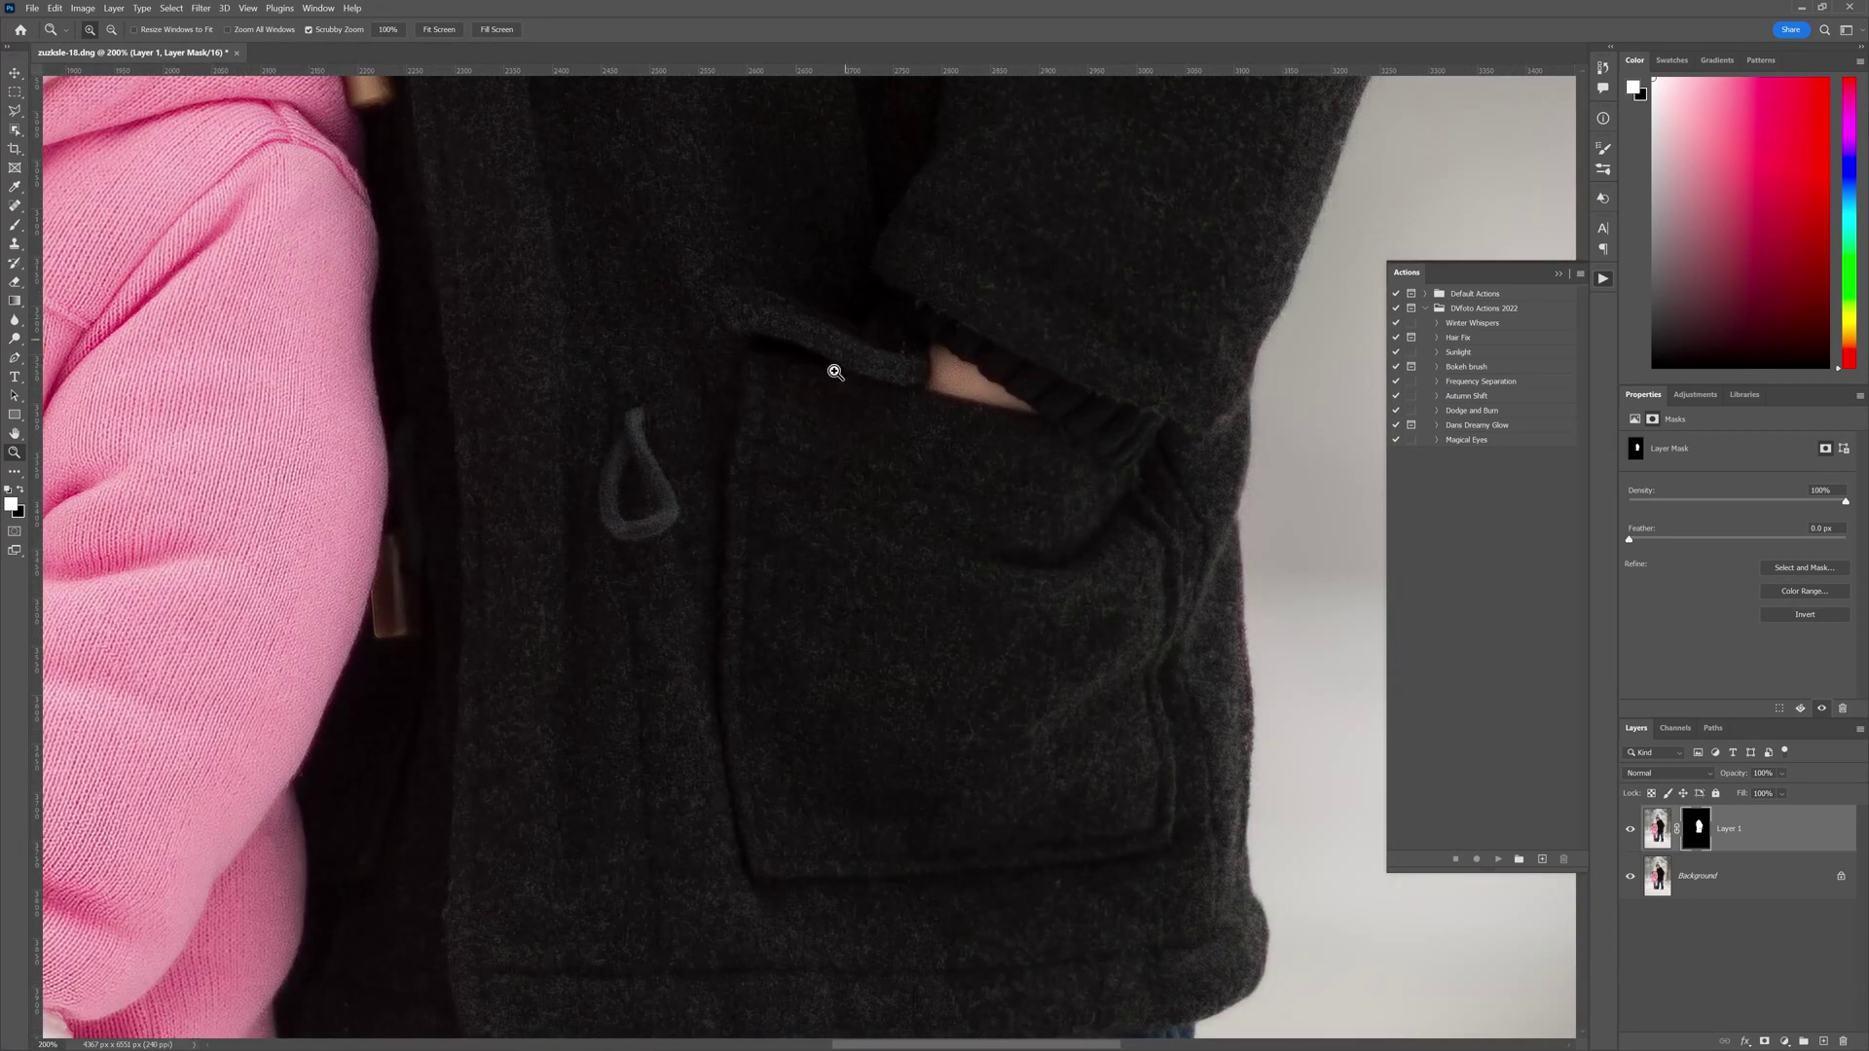
scroll(845, 679, down, 2)
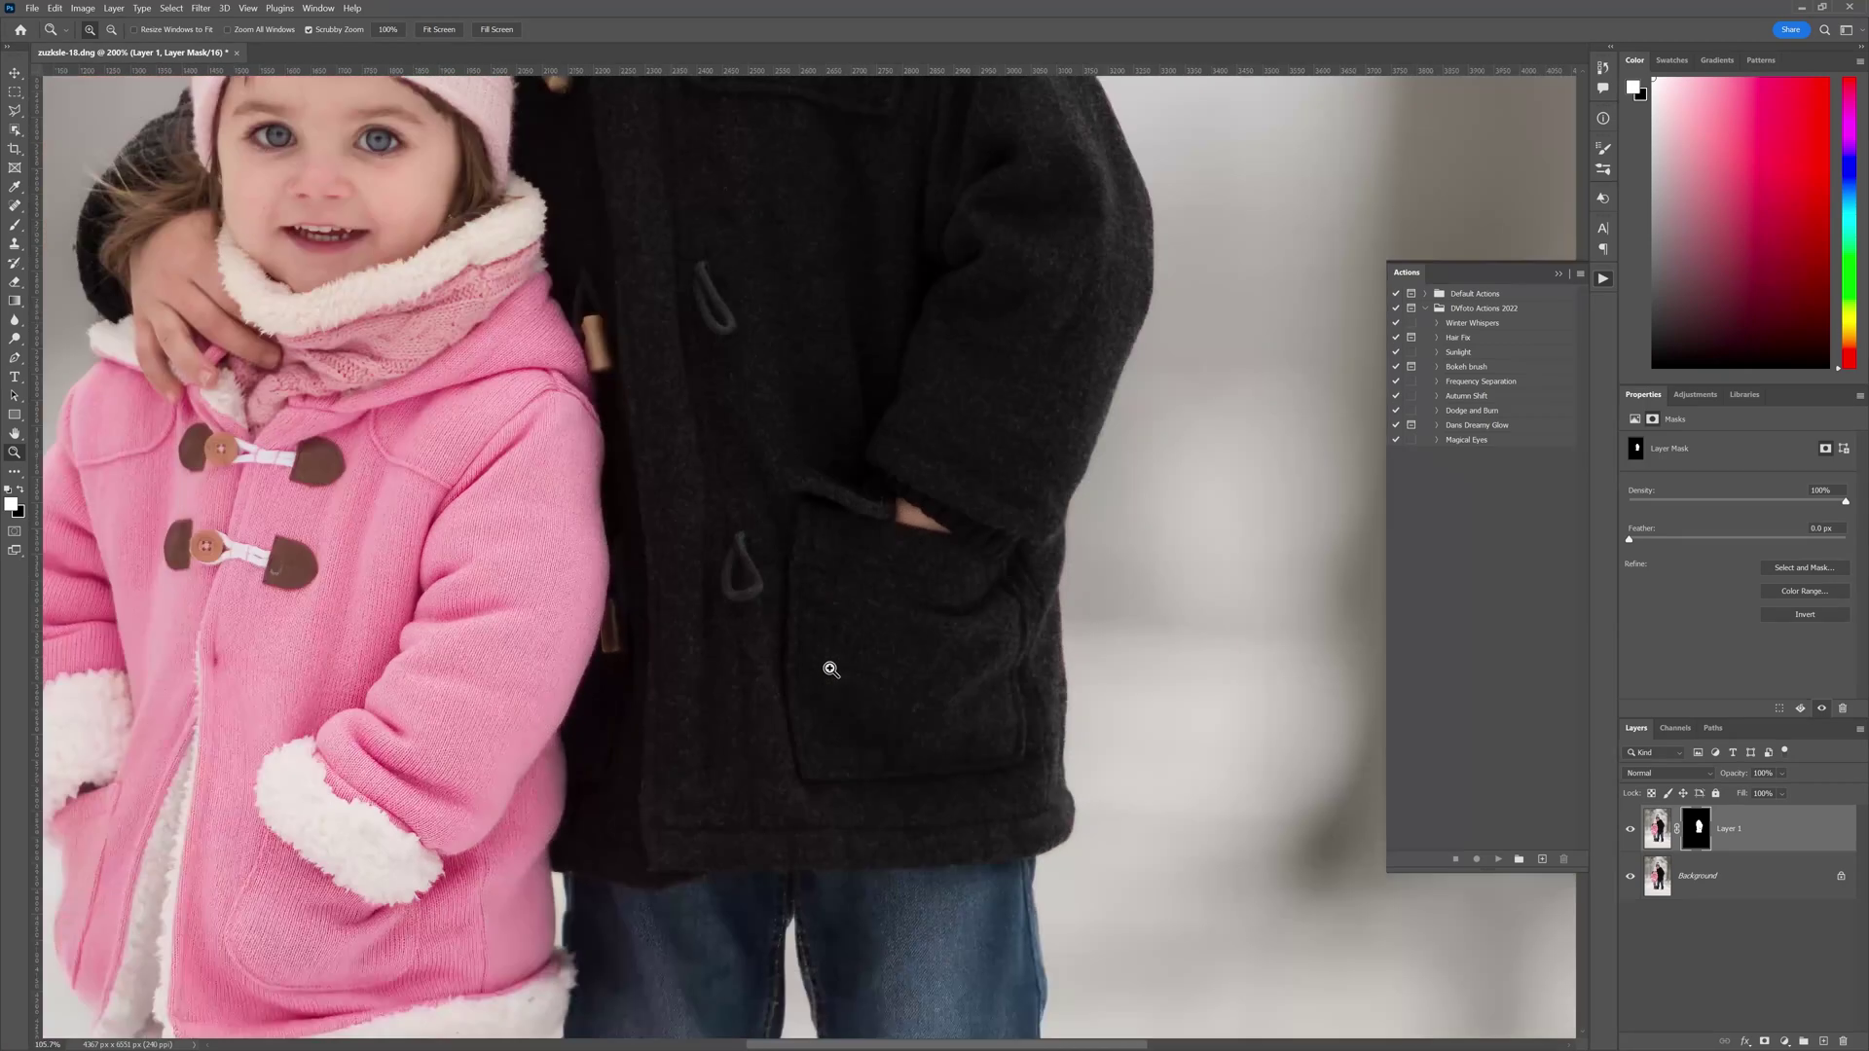
scroll(861, 776, up, 1)
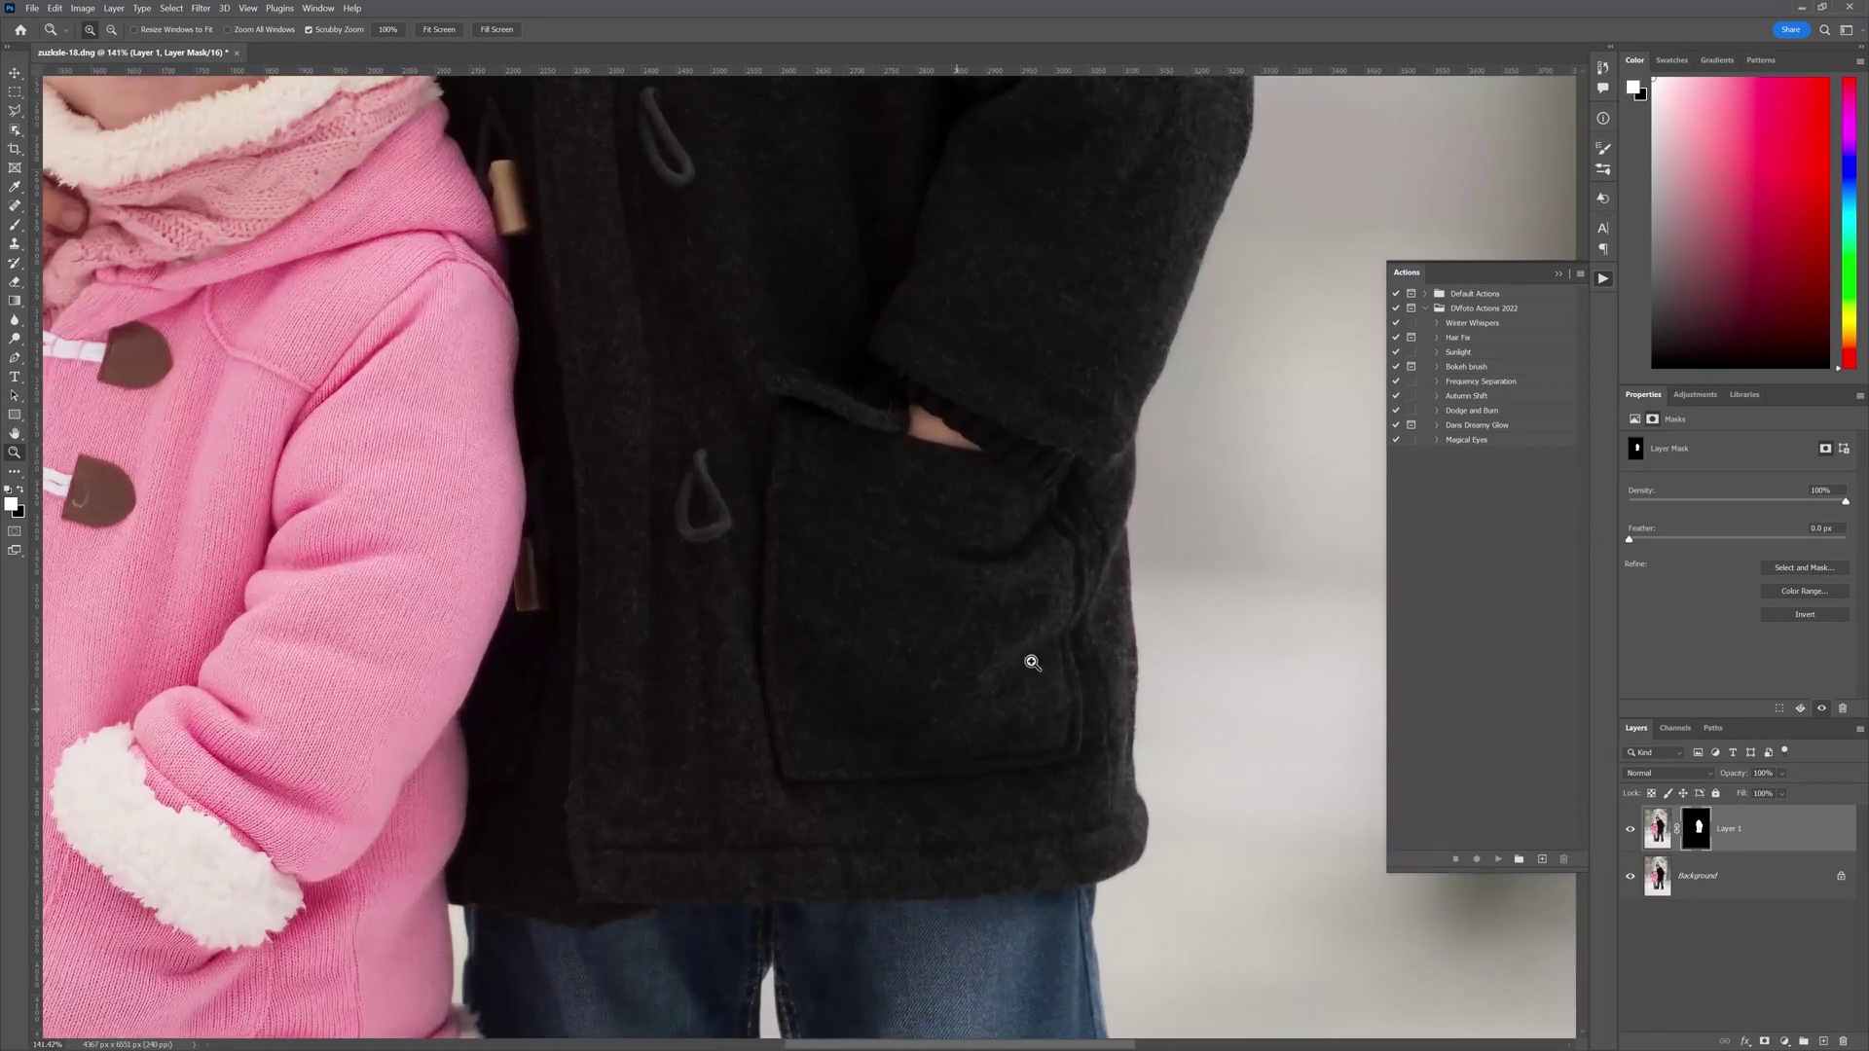
click(1632, 830)
click(1629, 830)
drag(873, 436, 837, 436)
drag(842, 196, 799, 197)
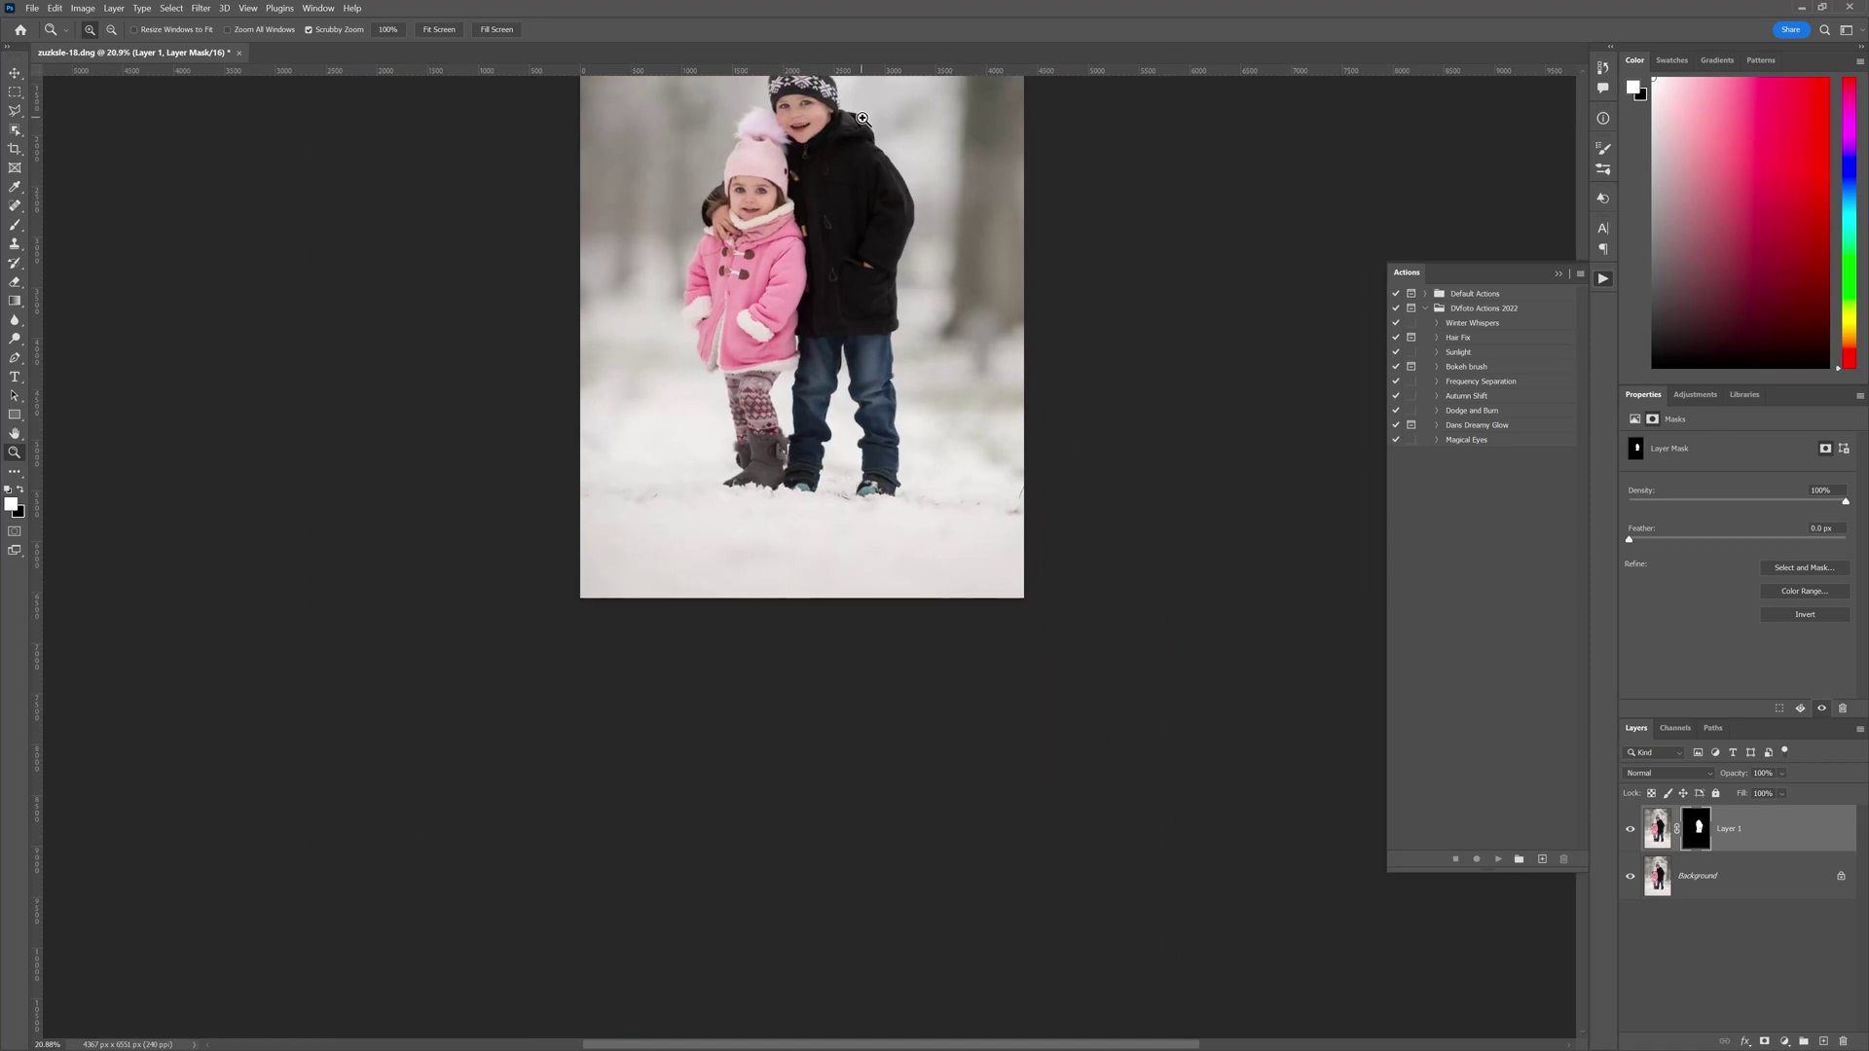
Examine the cleaned coat fabric up close at the hood, chest flap, sleeve and pocket, and against the whole figure.
drag(862, 117, 990, 257)
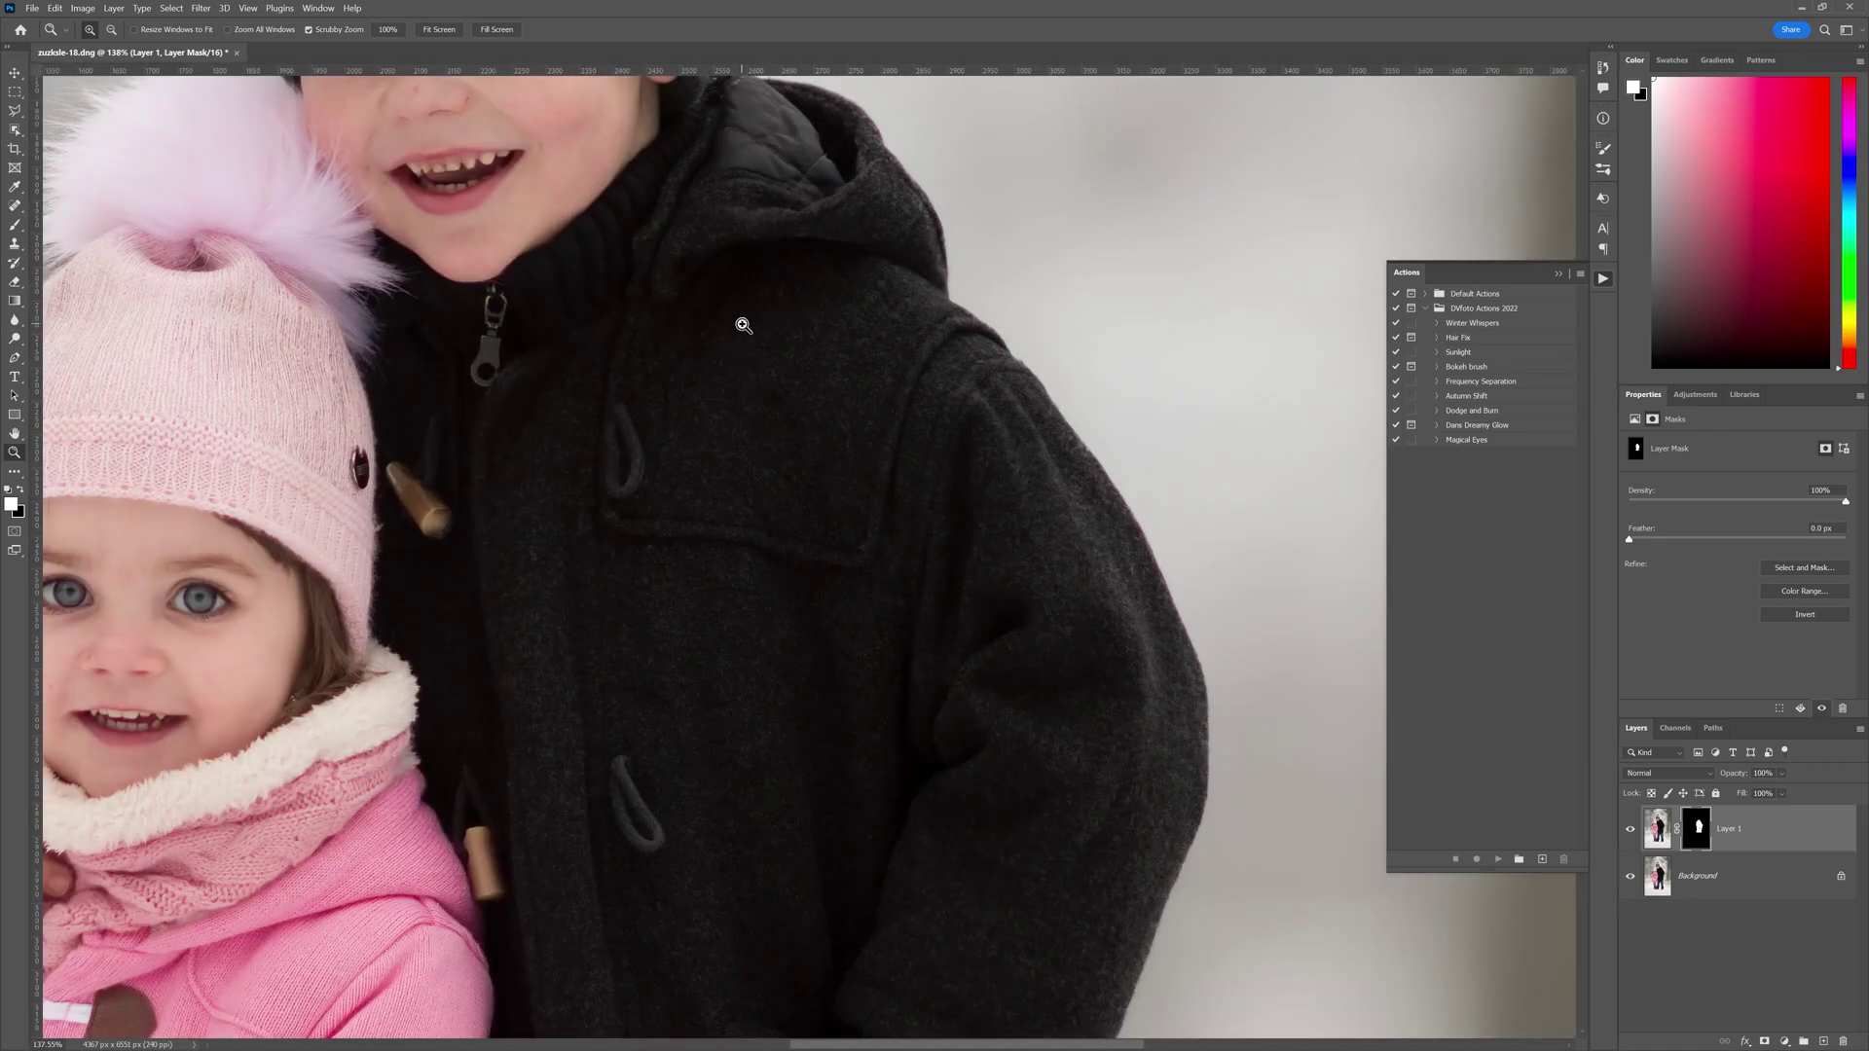
drag(825, 292, 838, 250)
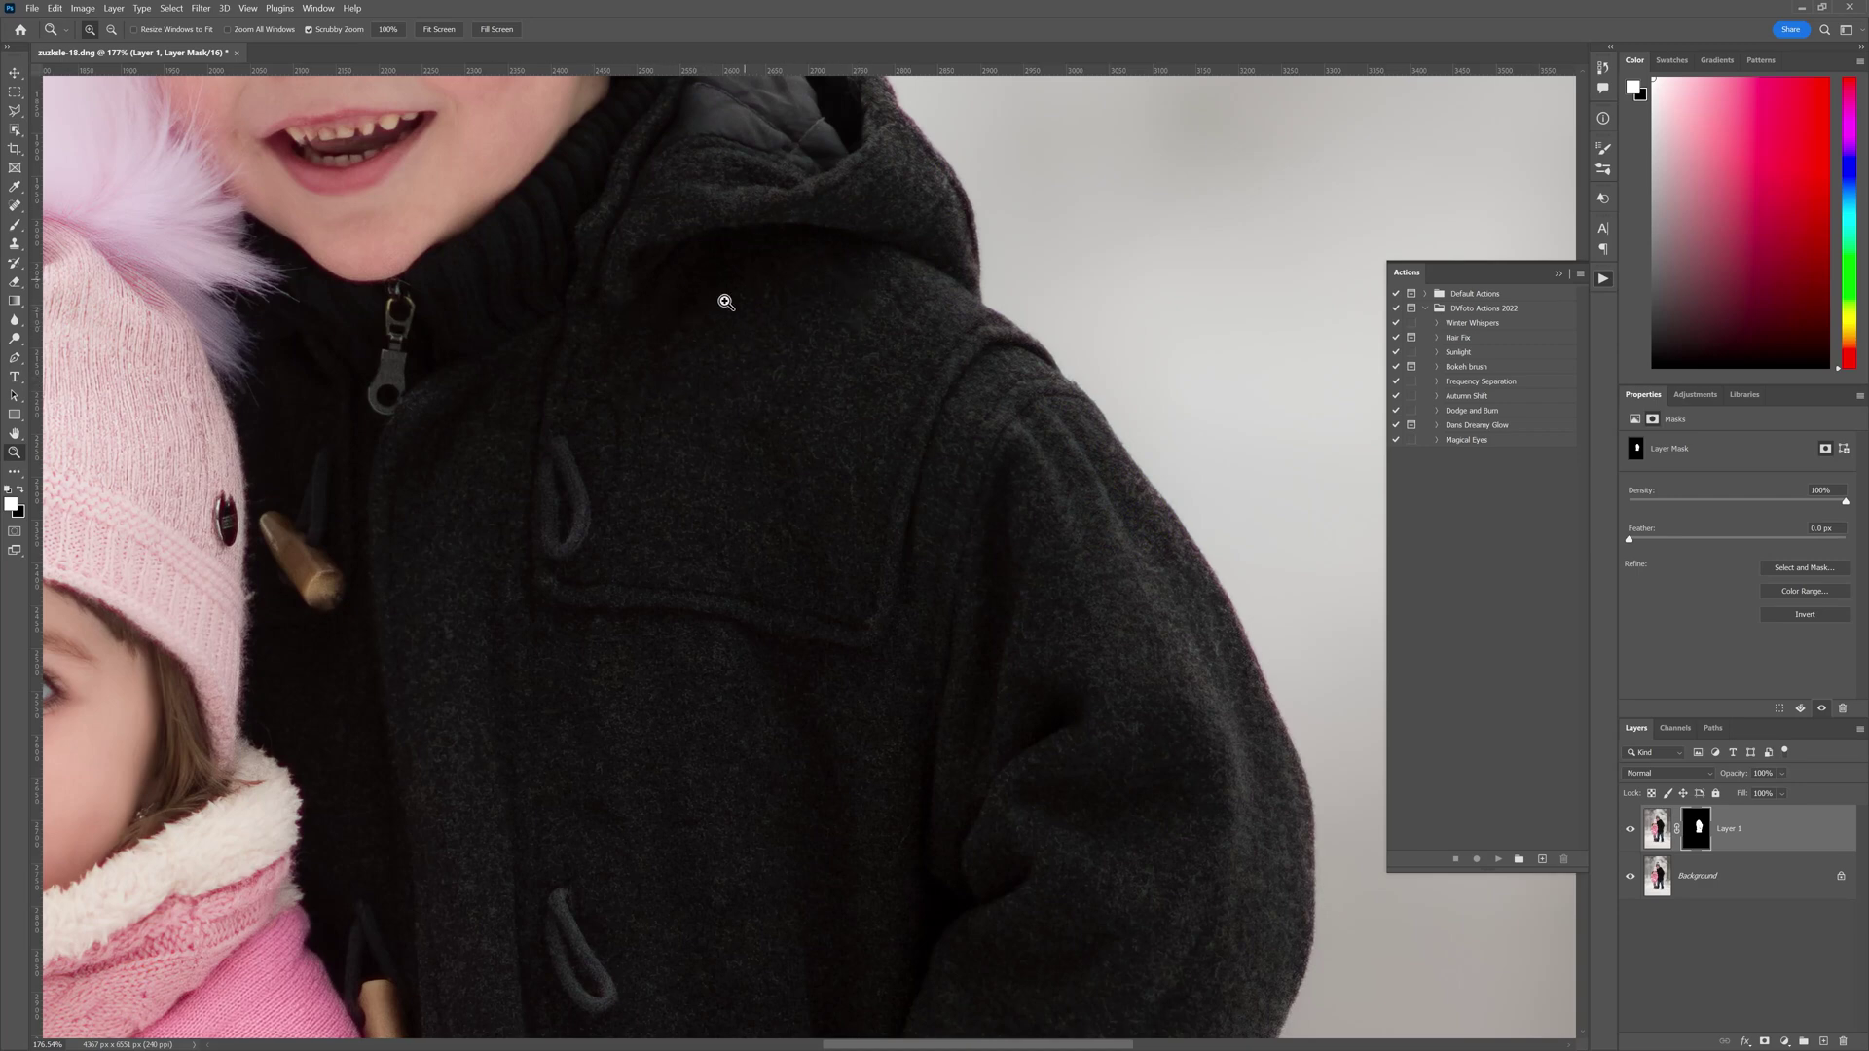
drag(685, 533, 635, 533)
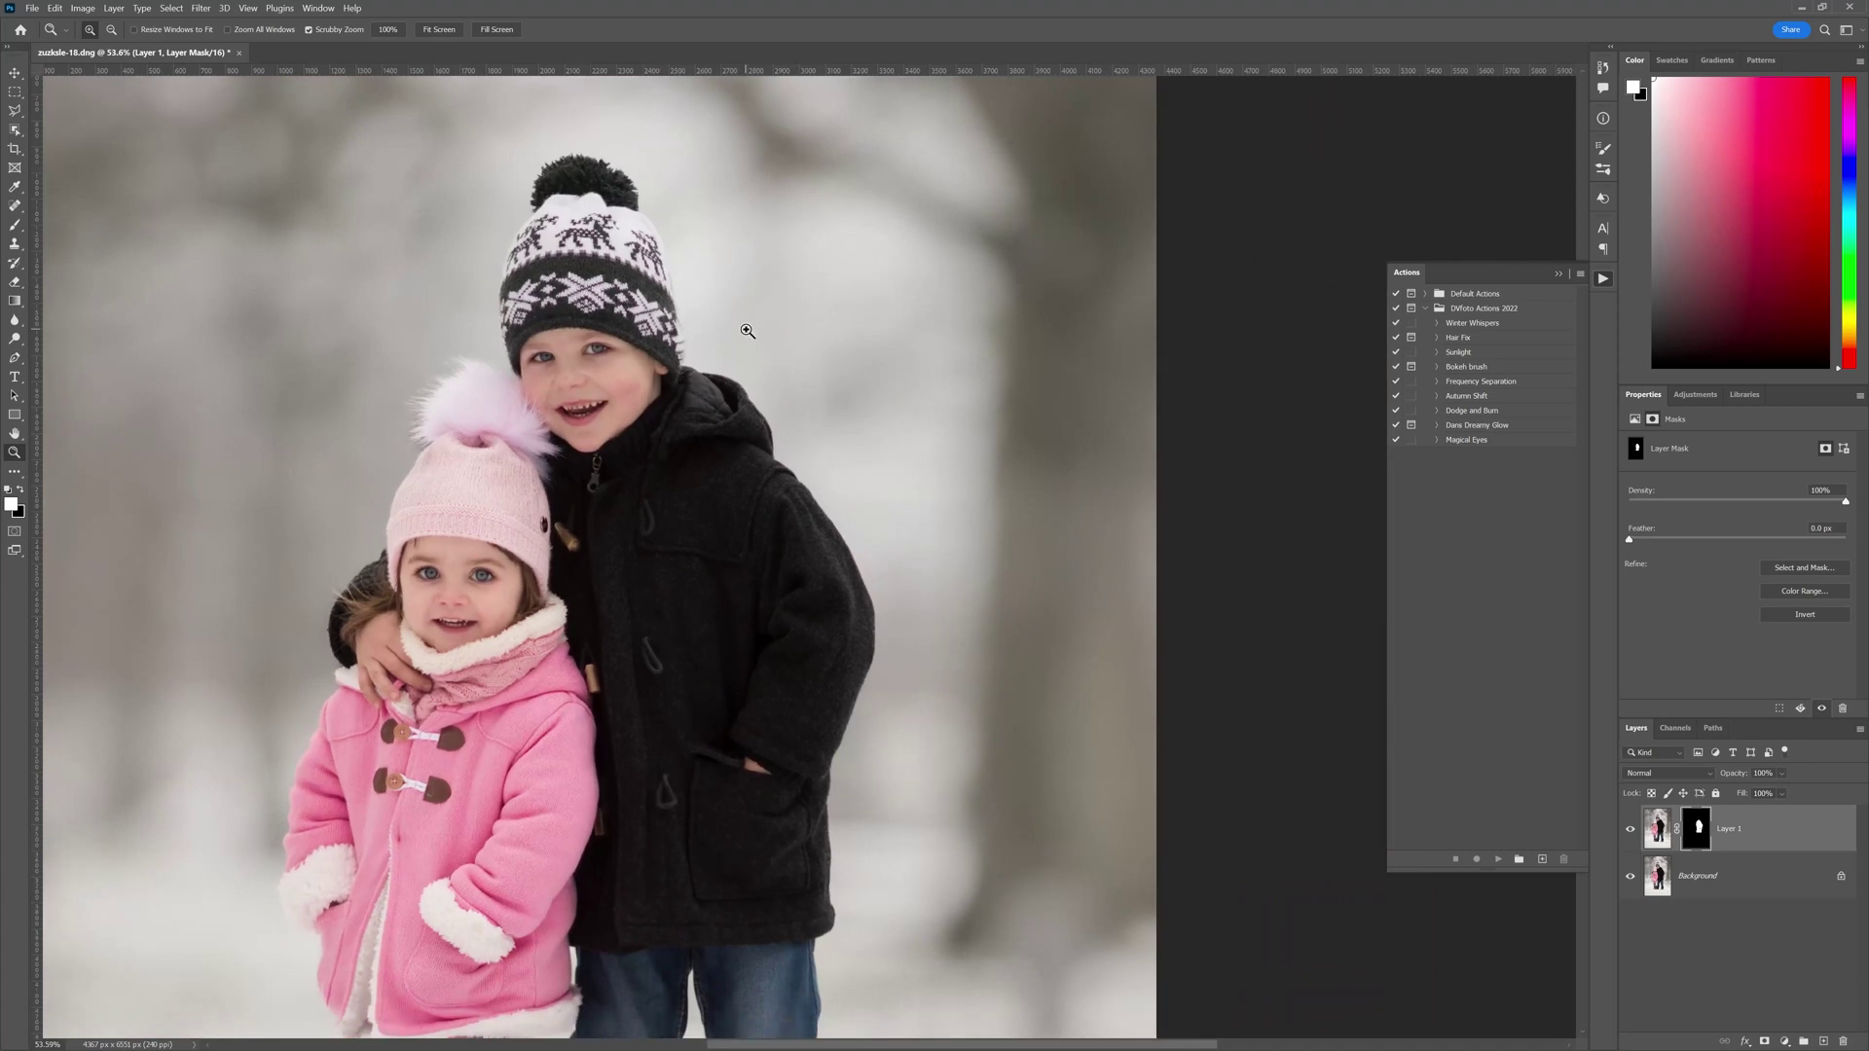
drag(696, 468, 747, 603)
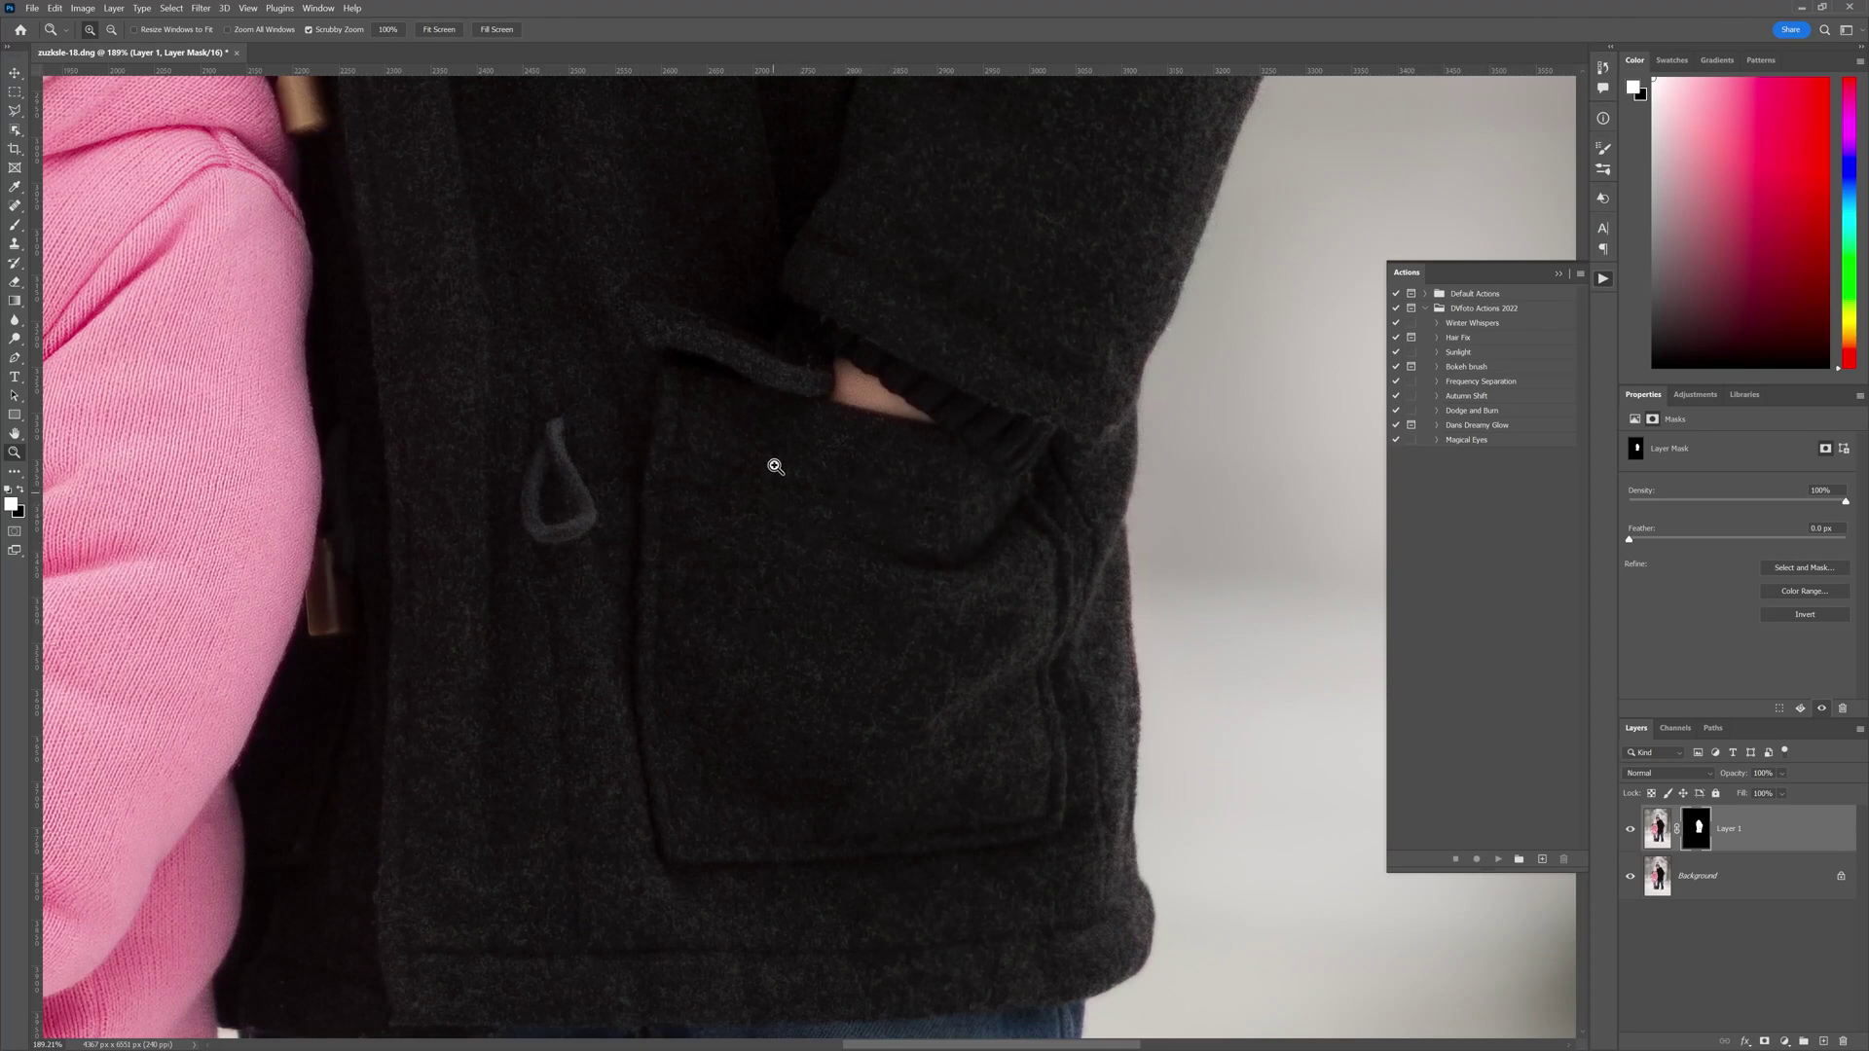
drag(612, 674, 545, 696)
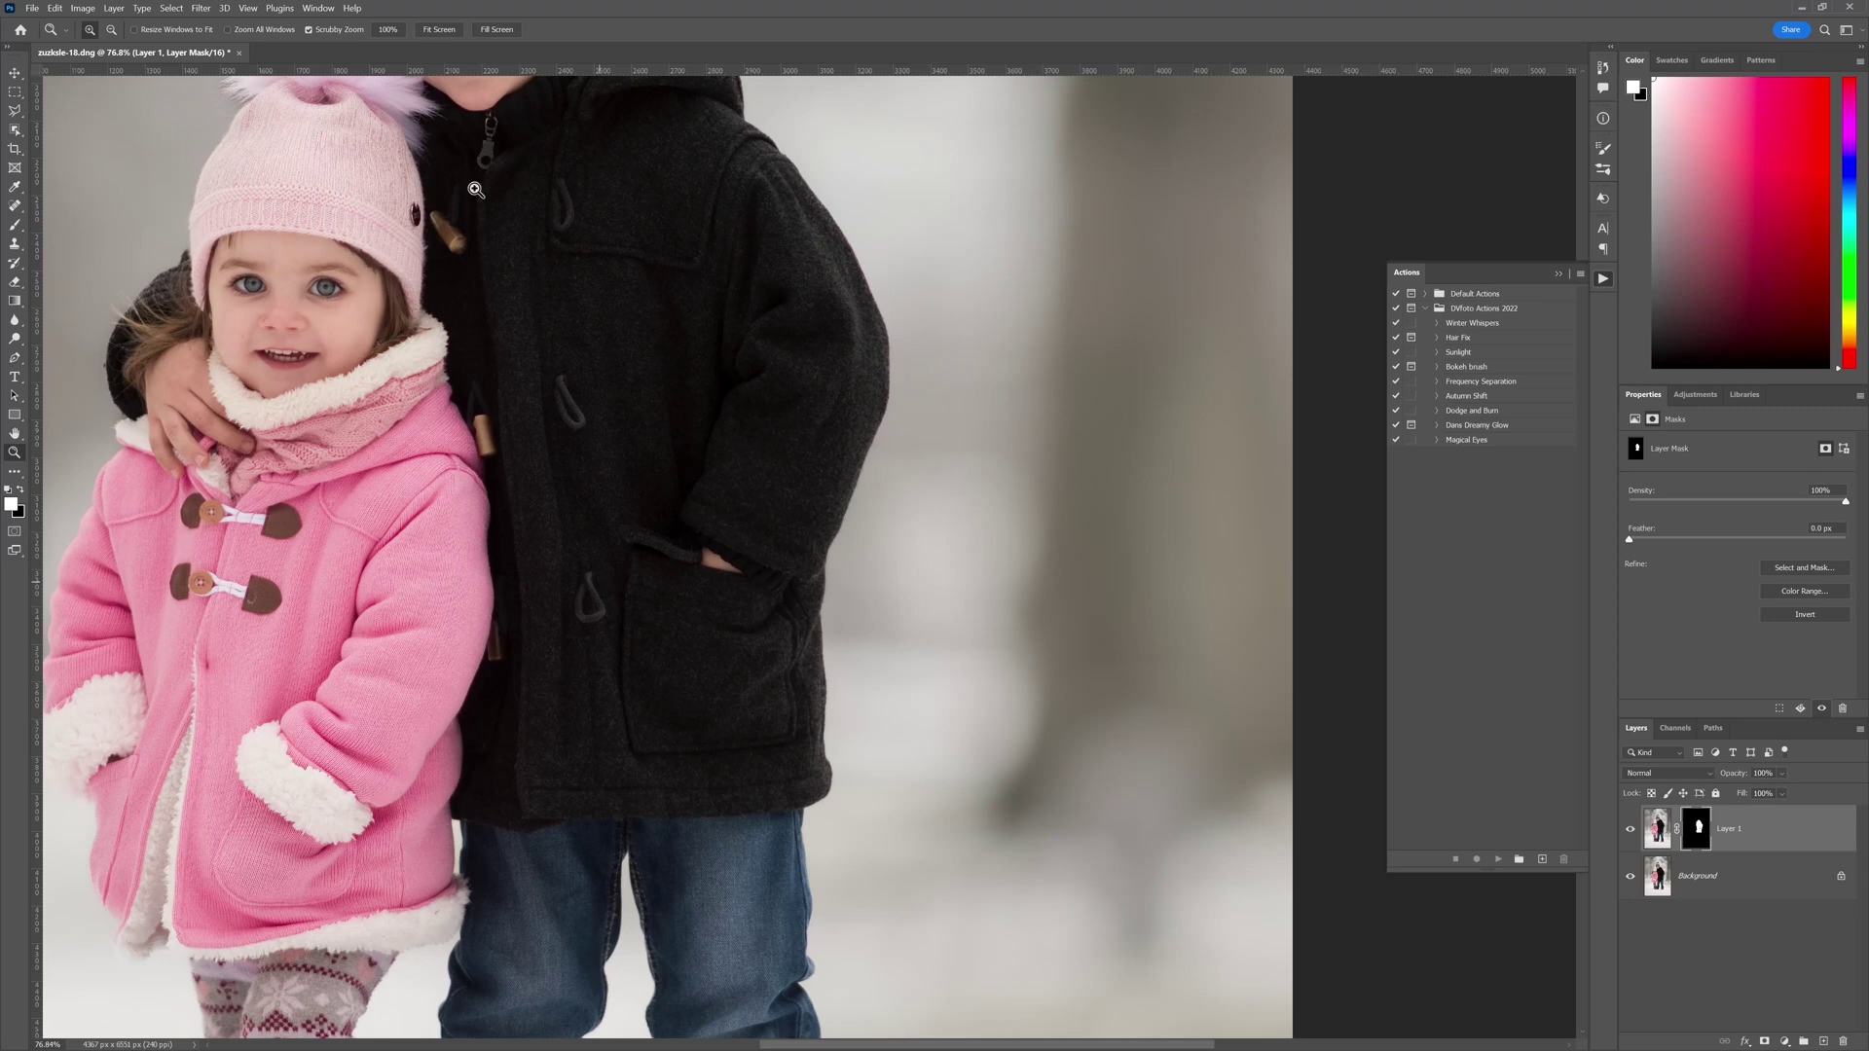
drag(647, 567, 685, 560)
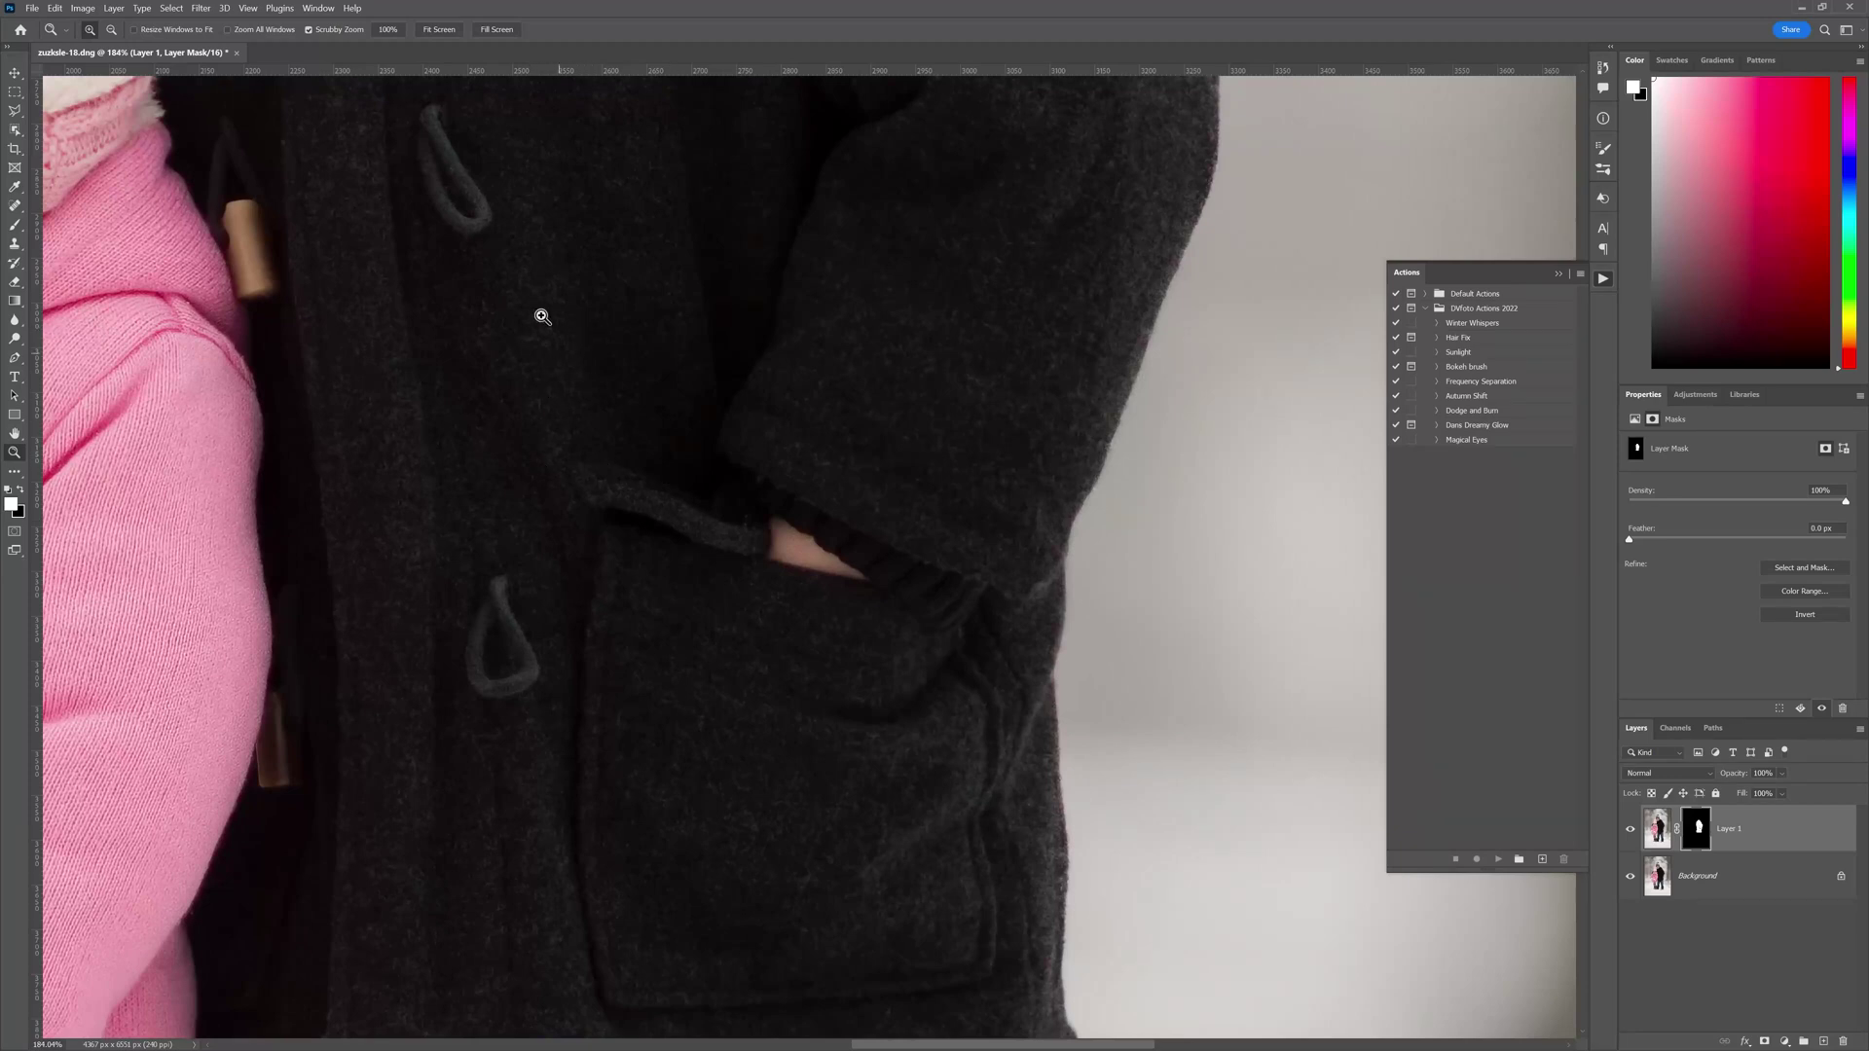